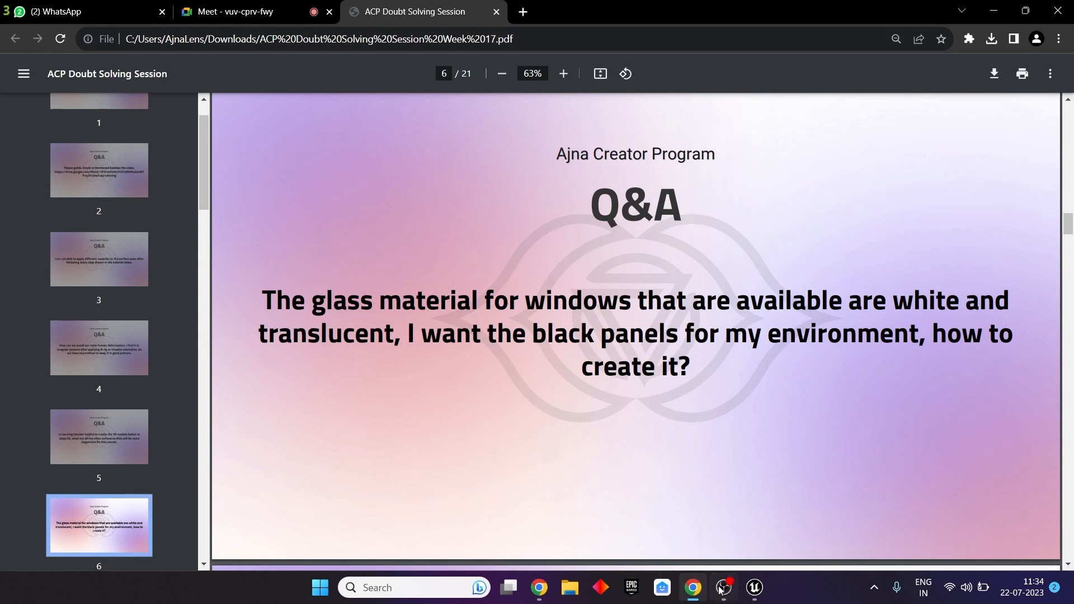
Switch to Unreal Editor and delete the selected Box actor from the road.
left_click(755, 588)
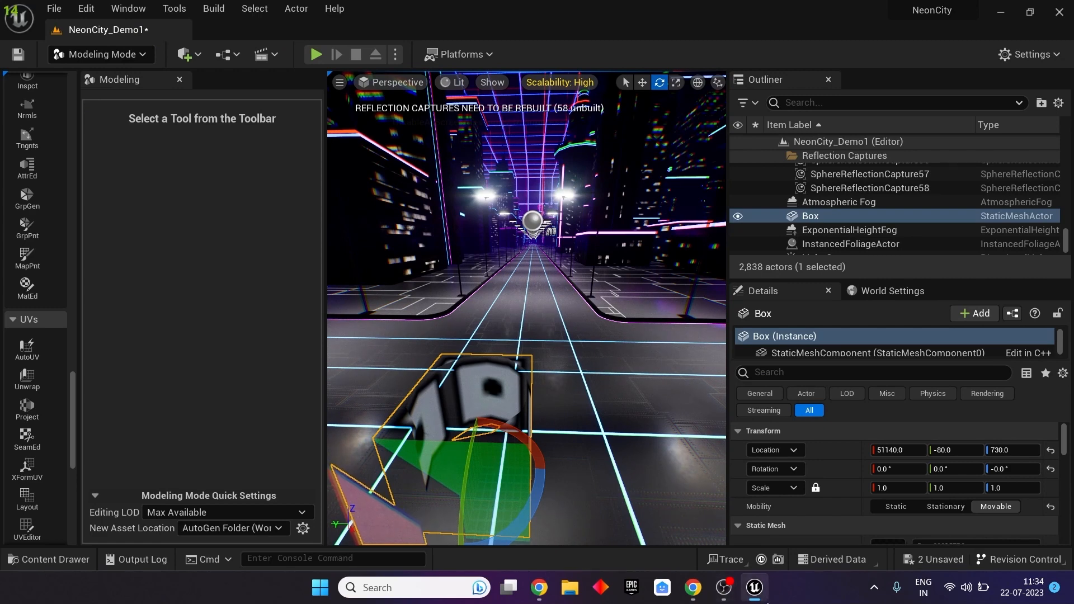
key("w")
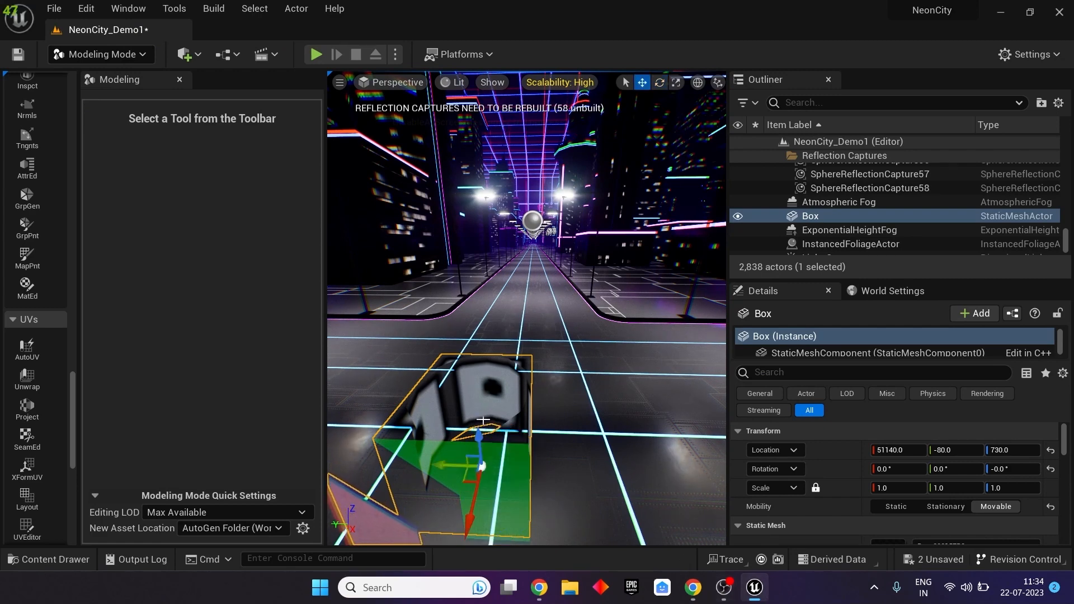
key("Delete")
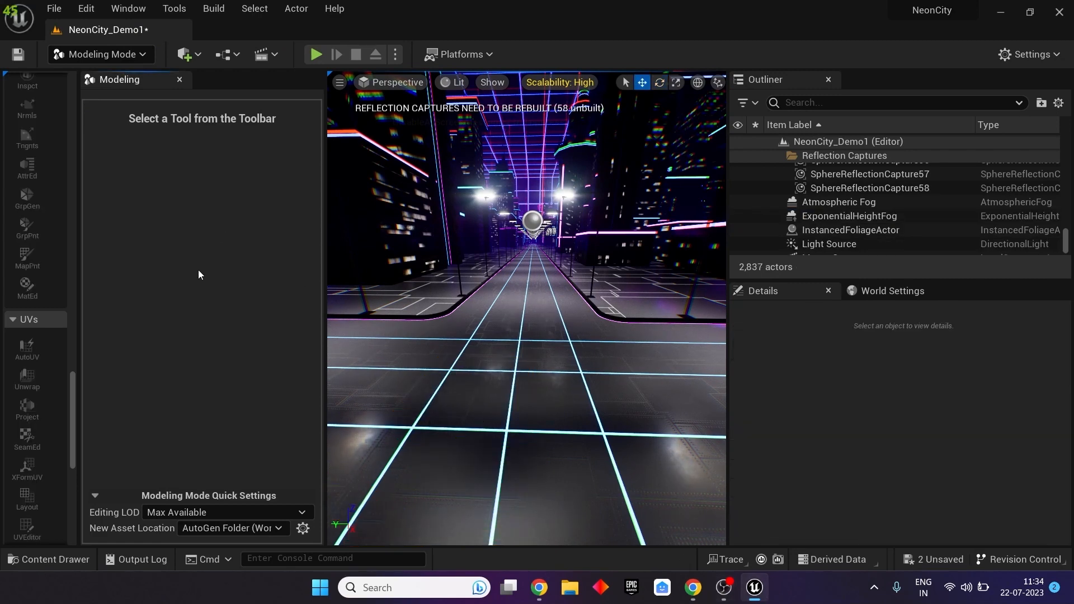
Change to Selection Mode and place a Cube shape on the road in front of the camera.
left_click(128, 57)
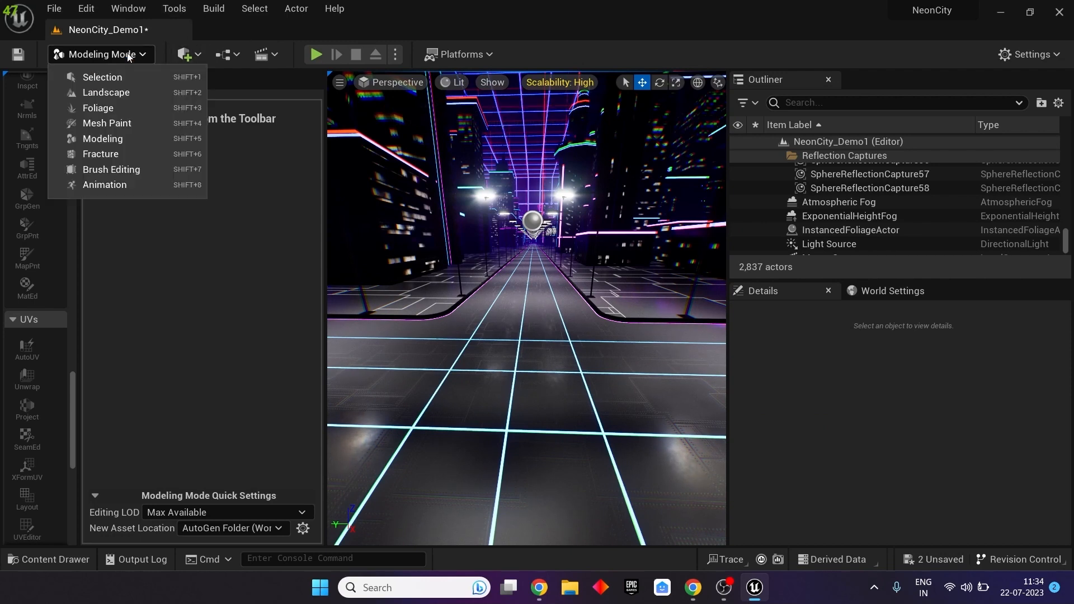
left_click(113, 77)
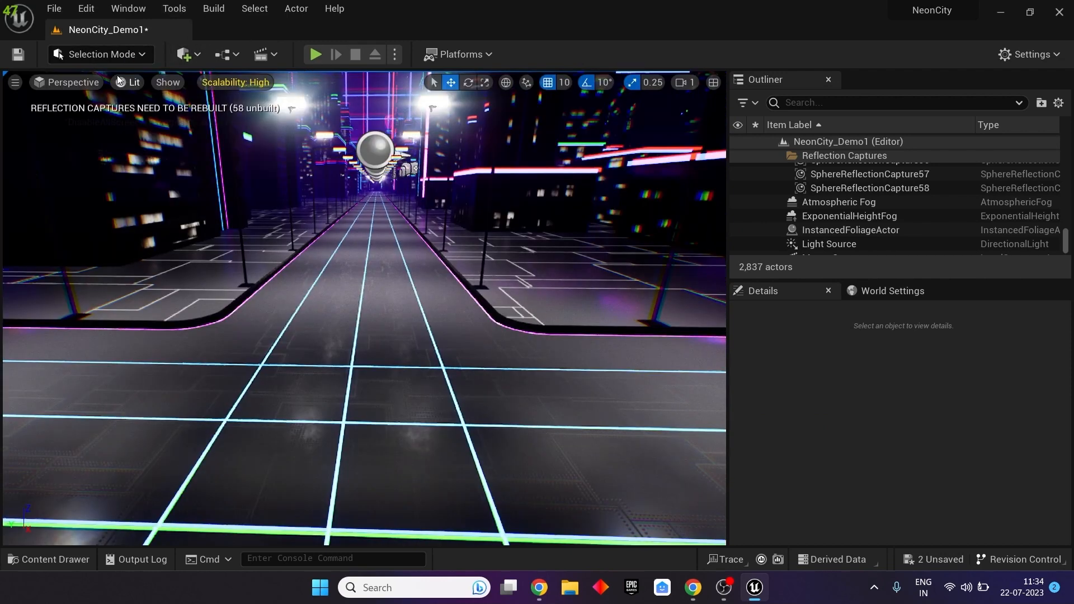
left_click(177, 58)
mouse_move(223, 254)
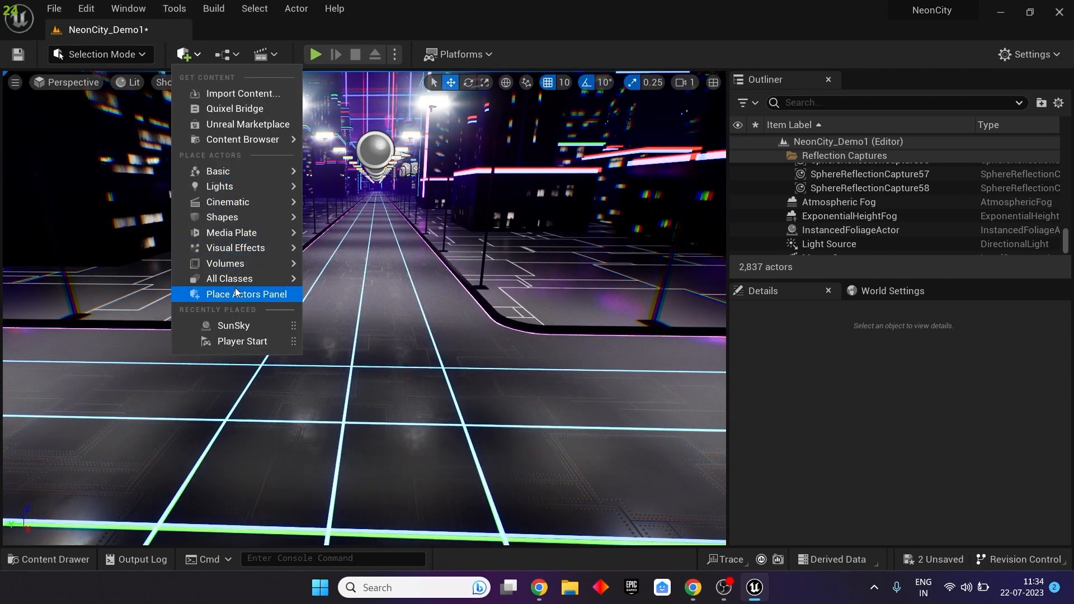
mouse_move(238, 198)
mouse_move(237, 217)
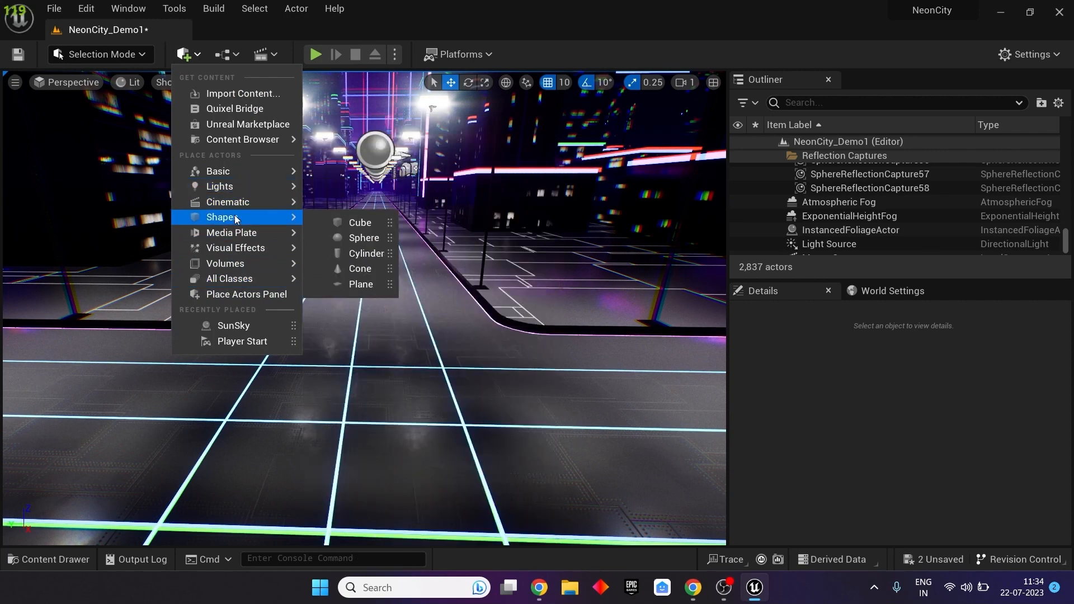
left_click_drag(345, 225, 375, 313)
key("f")
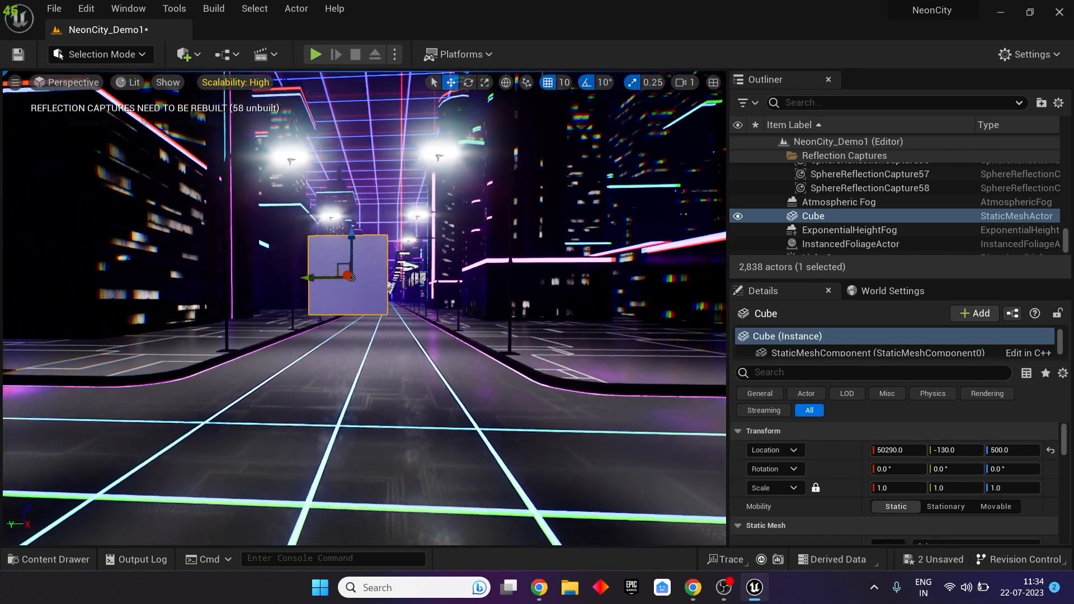
right_click_drag(396, 271, 335, 210)
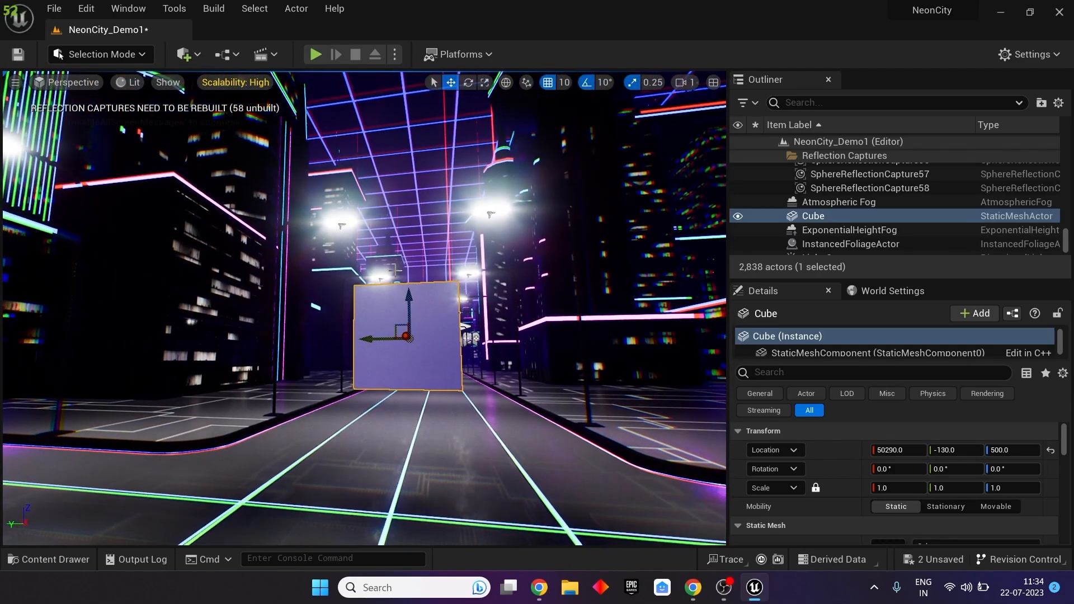
Create a material with the default name NewMaterial in the Maps folder and open it for editing.
key("ctrl+space")
right_click(599, 468)
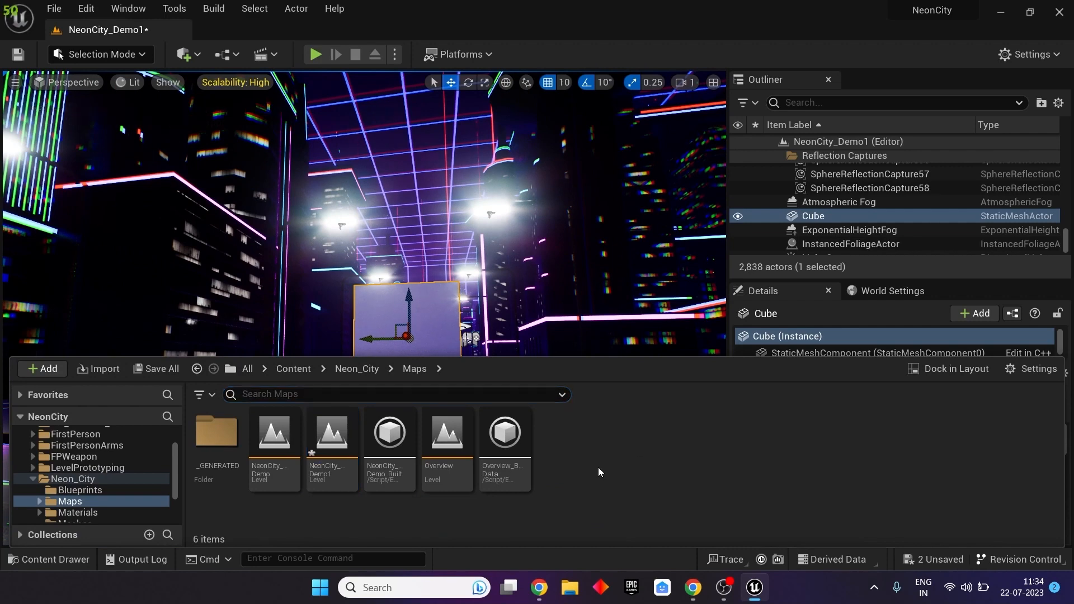
mouse_move(645, 380)
mouse_move(666, 421)
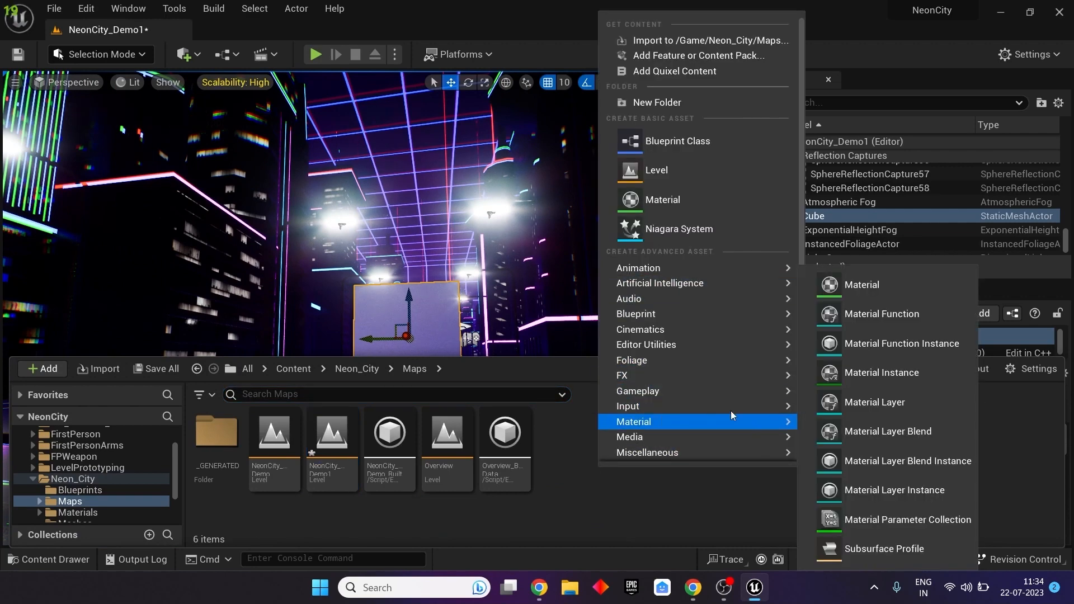
left_click(862, 285)
key("Return")
double_click(448, 434)
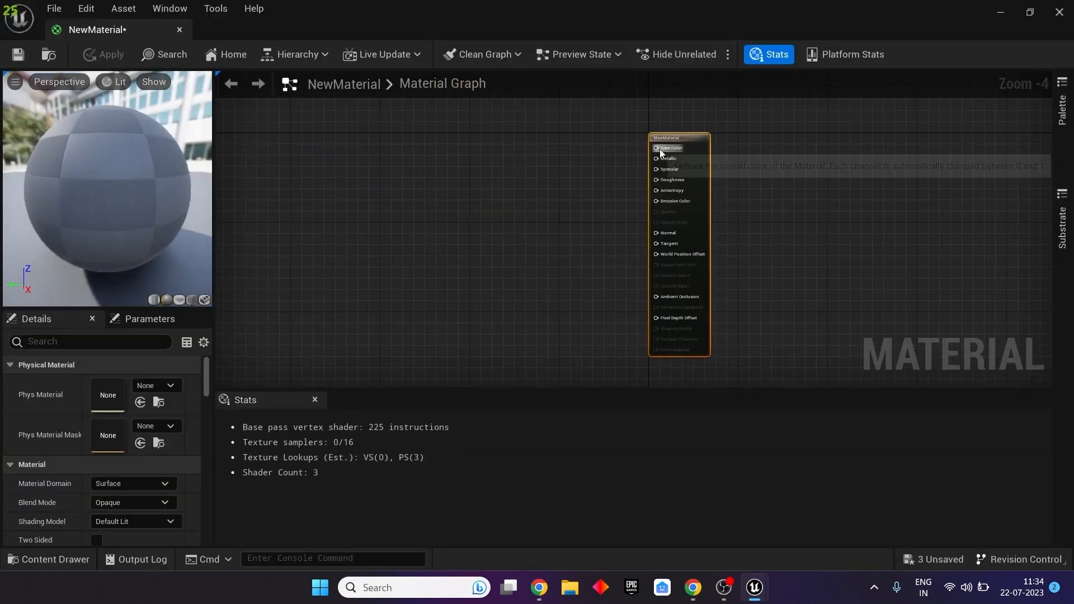
Add a black Constant3Vector node and connect it to the material's Base Color.
scroll(659, 149, "up", 4)
right_click(462, 210)
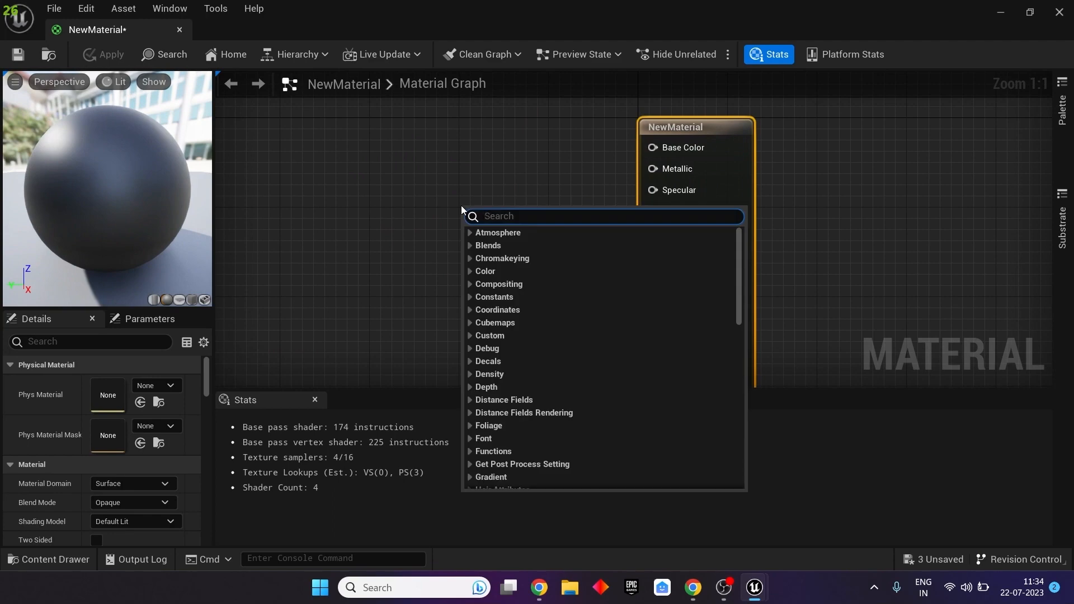
type("con")
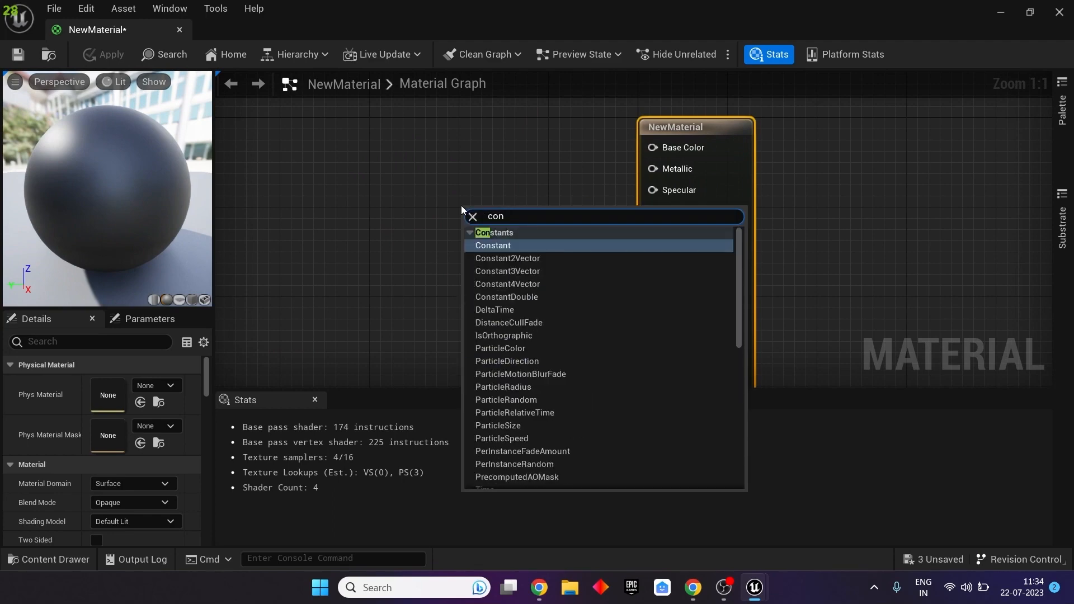
left_click(528, 272)
left_click_drag(537, 301, 479, 215)
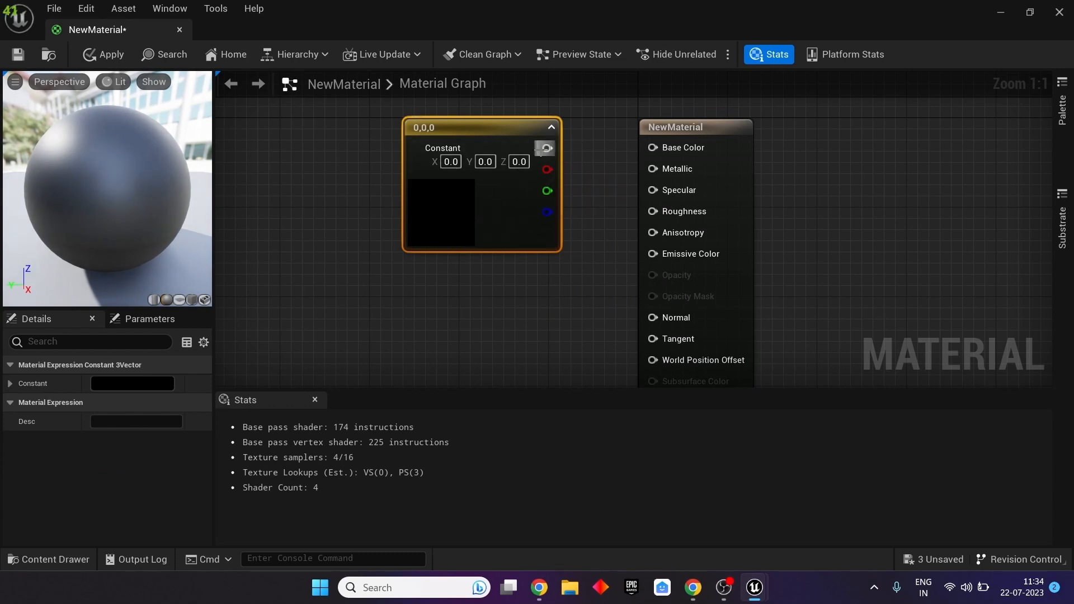
left_click_drag(548, 147, 670, 147)
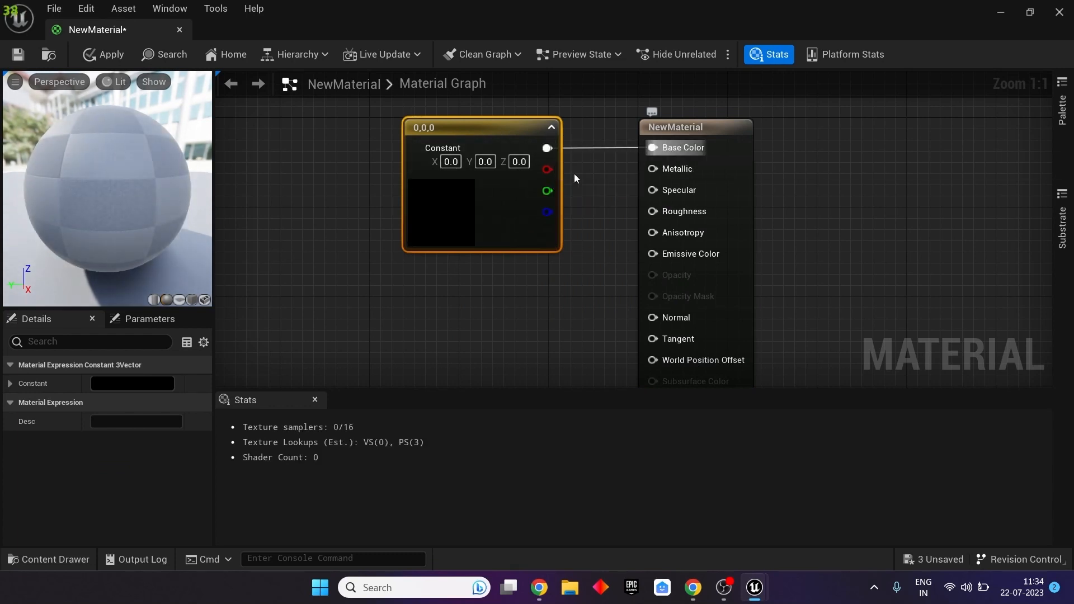
Add a Constant node with value 0.0 feeding Roughness, and place a duplicate of it just below.
right_click(482, 325)
type("c")
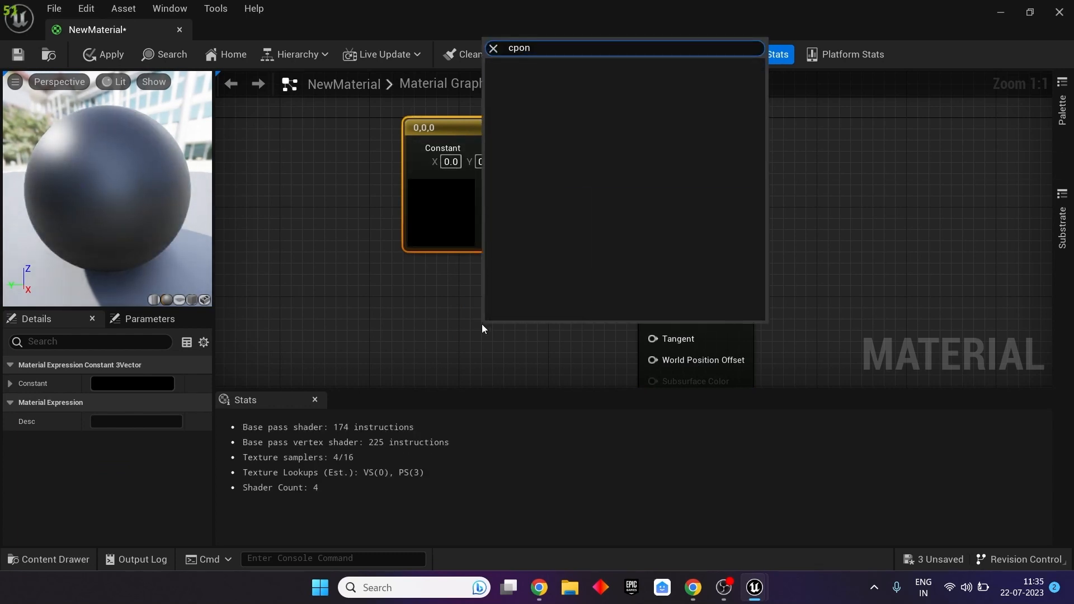
type("ons")
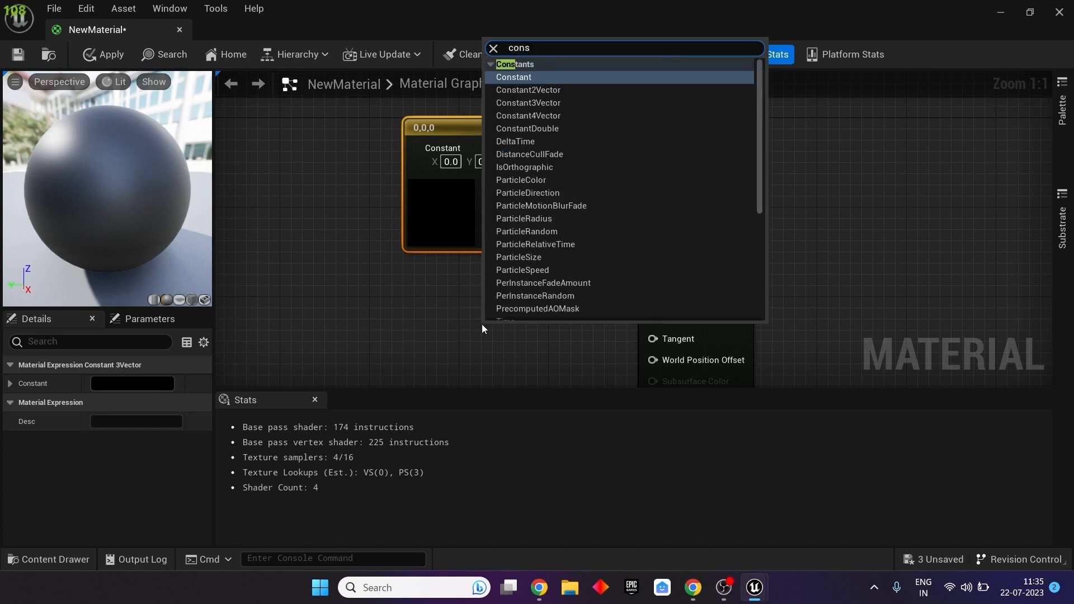
left_click(512, 78)
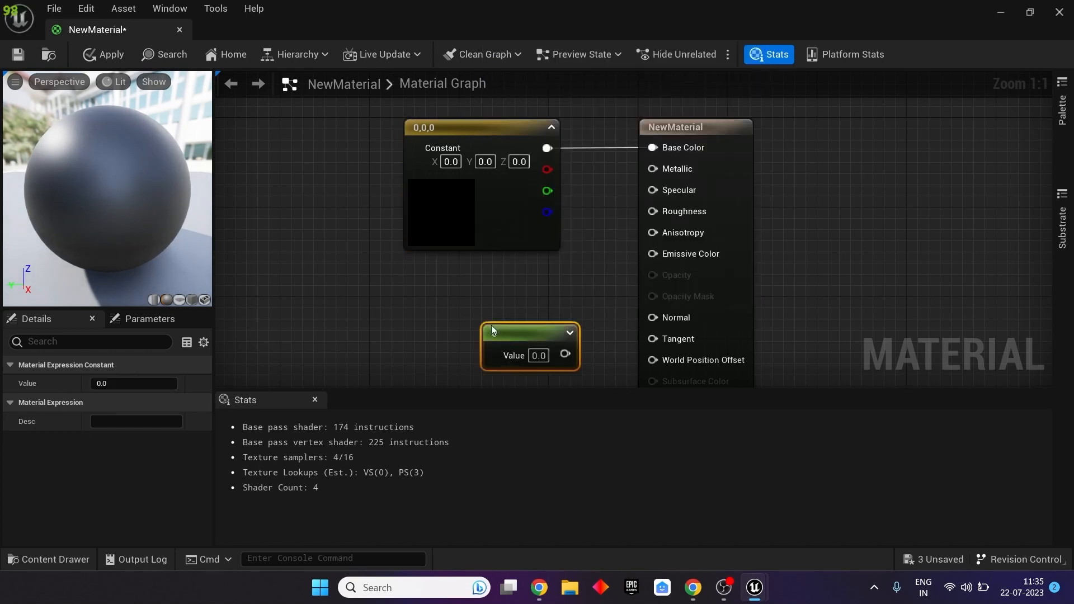
left_click_drag(493, 330, 468, 276)
left_click_drag(520, 305, 667, 213)
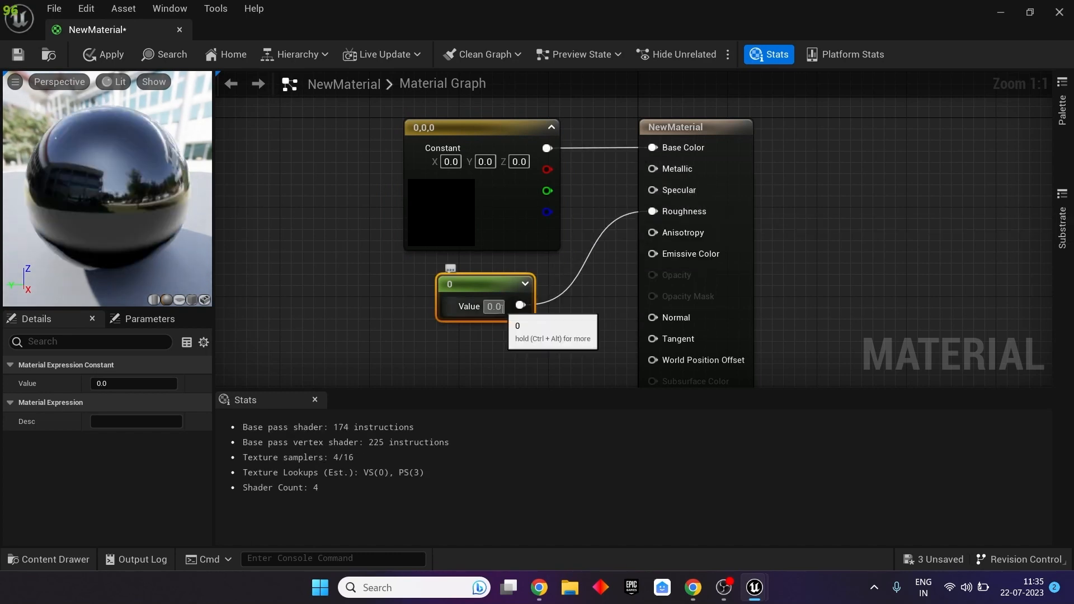
key("ctrl+d")
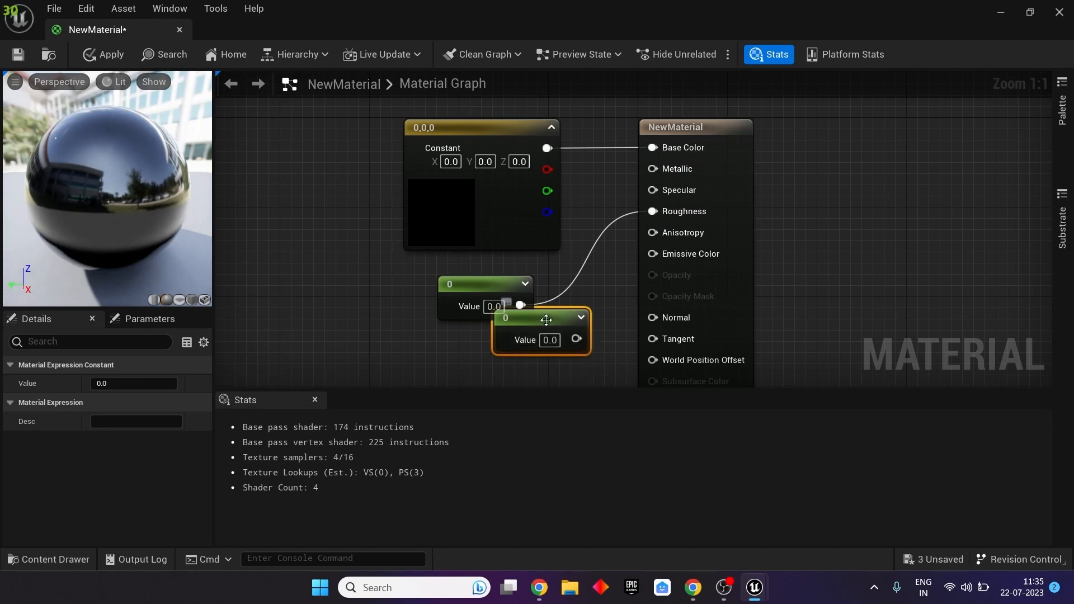
left_click_drag(547, 320, 477, 355)
Set the material's blend mode to Translucent.
right_click_drag(600, 257, 582, 172)
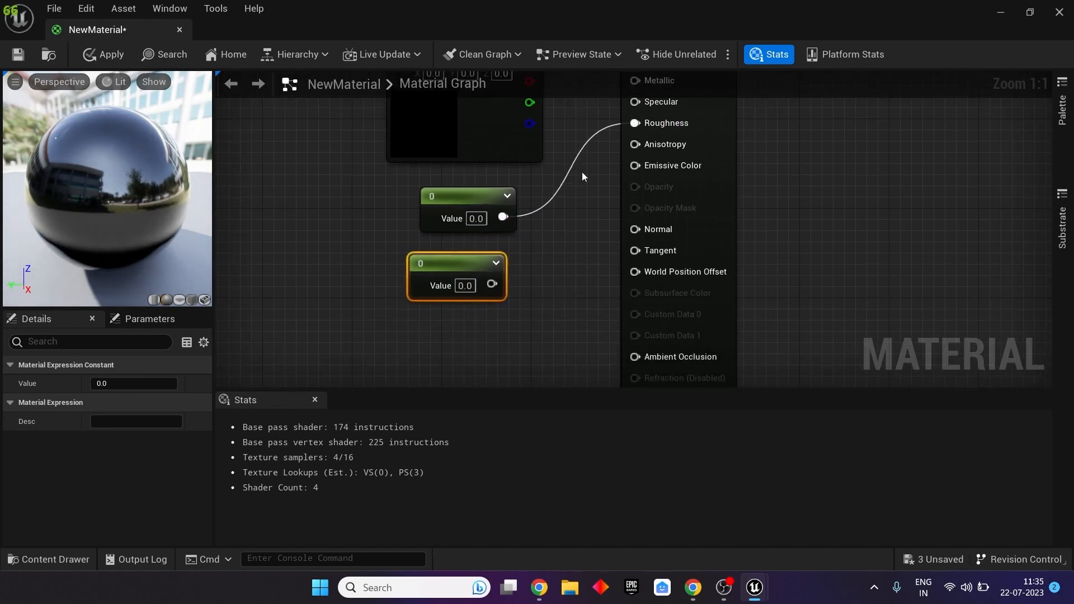
left_click(710, 187)
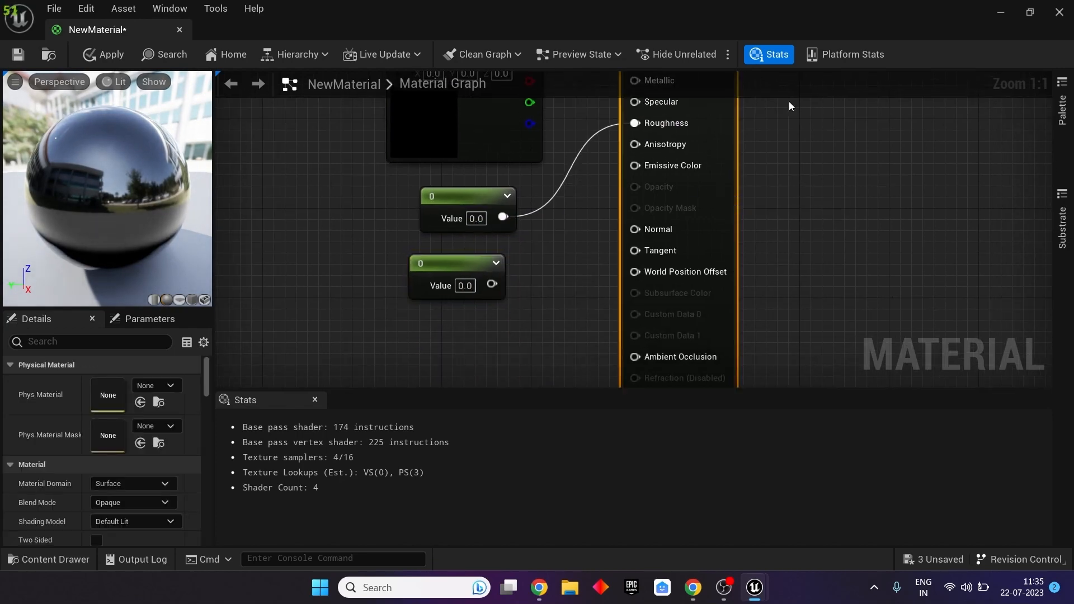
left_click(140, 504)
left_click(145, 440)
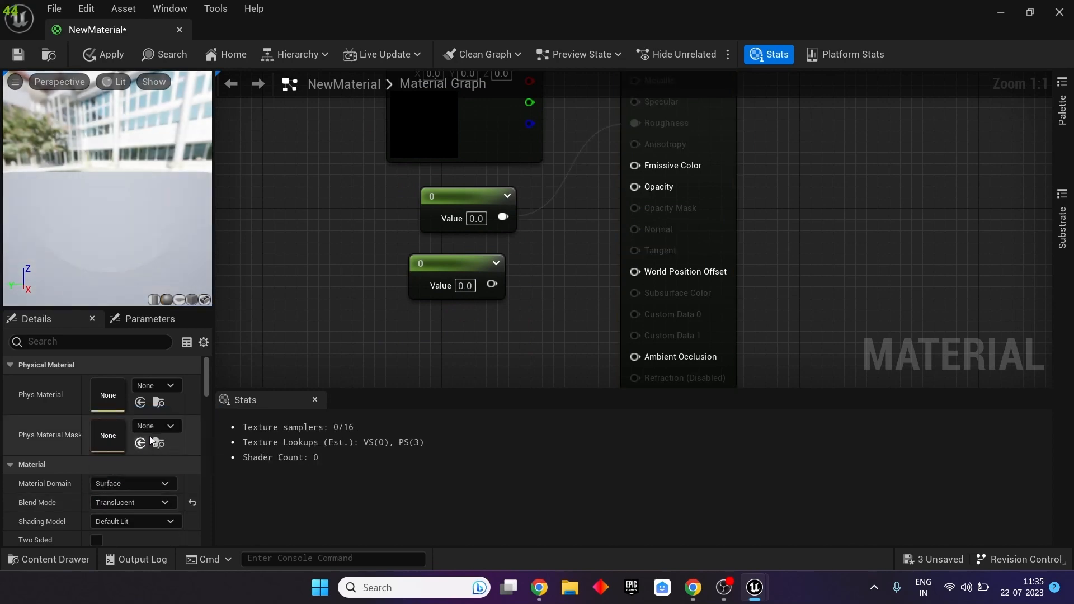
left_click_drag(116, 182, 140, 210)
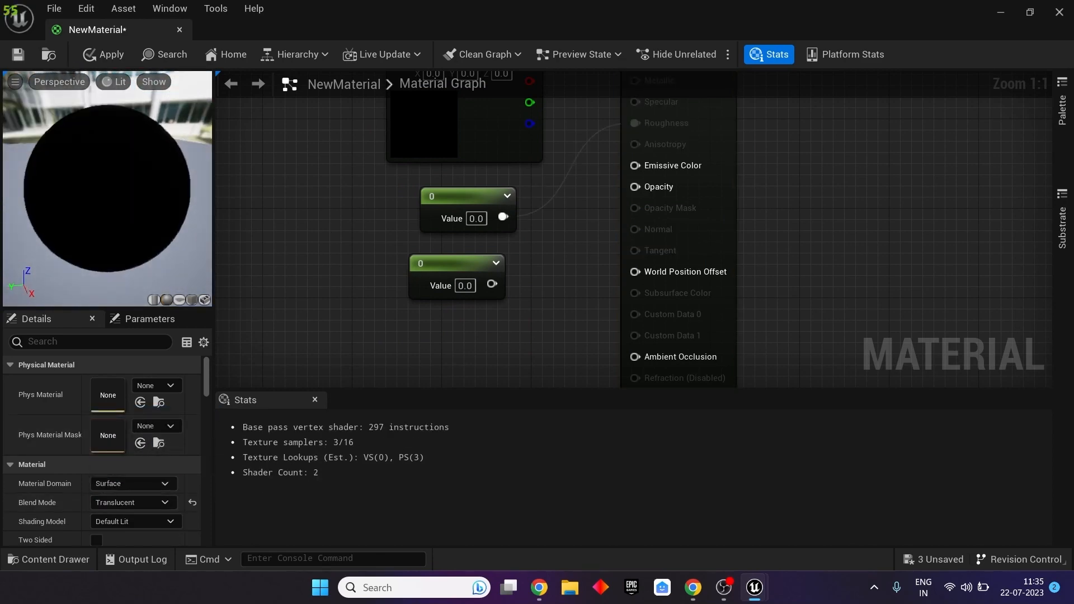
Connect the duplicated Constant to Opacity with a value of 0.5 and apply the material changes.
left_click_drag(495, 285, 637, 187)
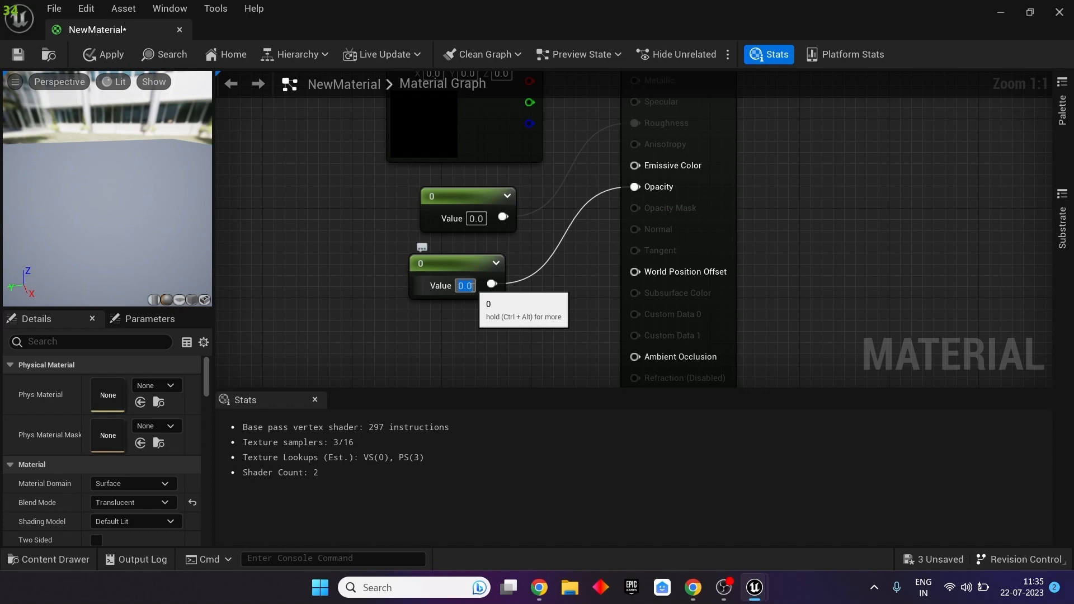
type("0.5")
key("Return")
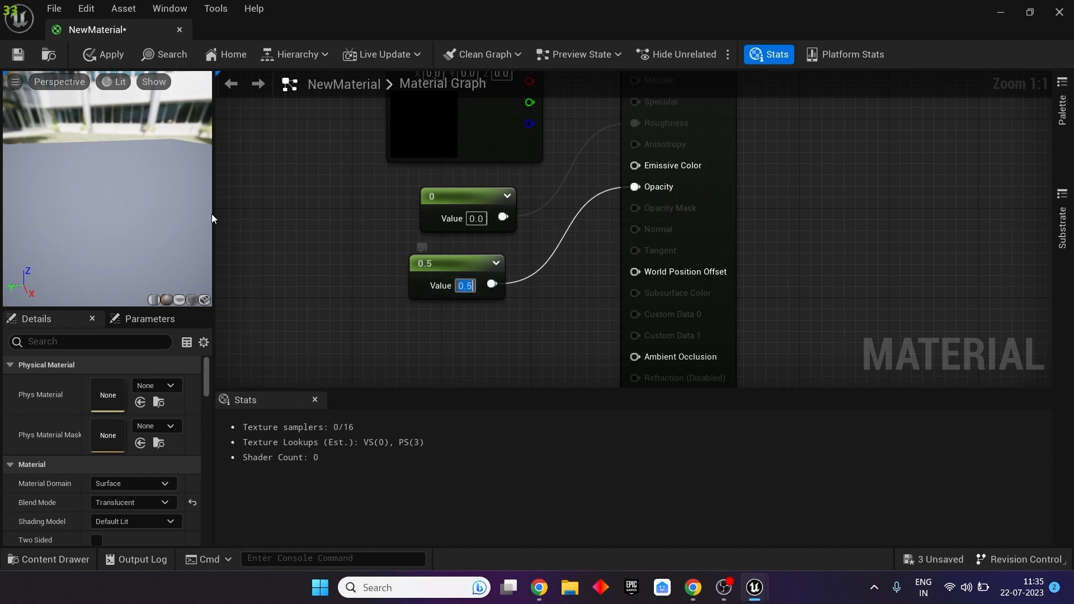
left_click(98, 53)
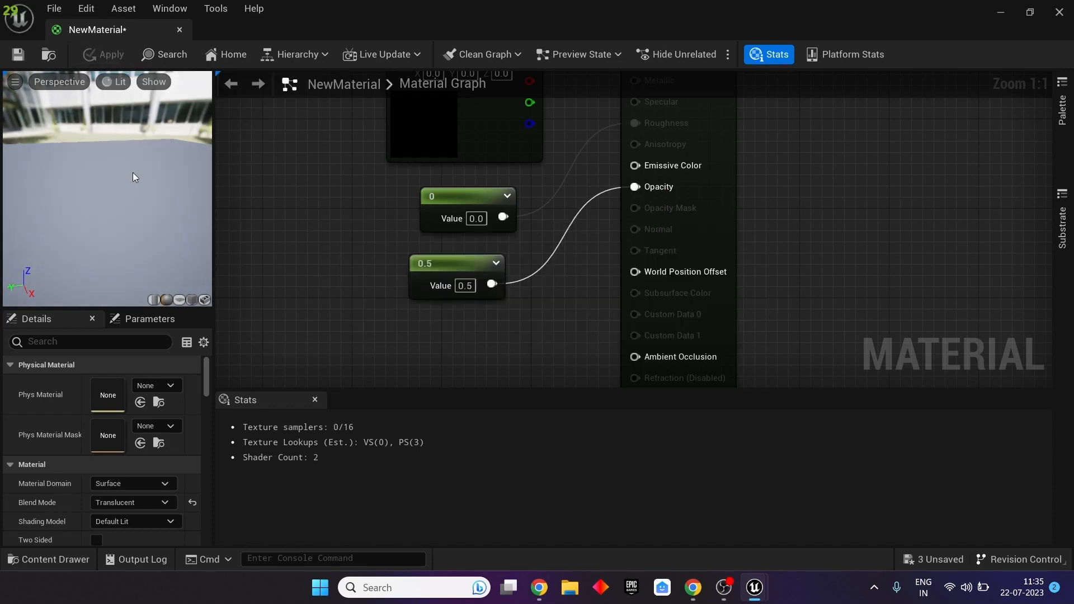
left_click_drag(84, 160, 108, 170)
Change the Constant3Vector colour to white (1, 1, 1) and check the preview sphere.
left_click(430, 148)
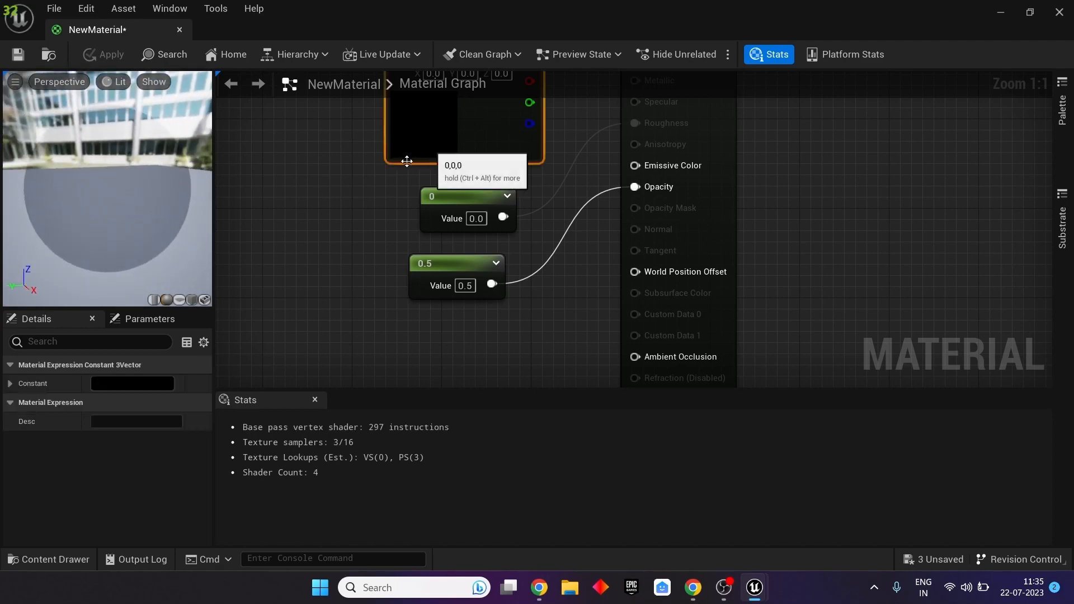
left_click(113, 379)
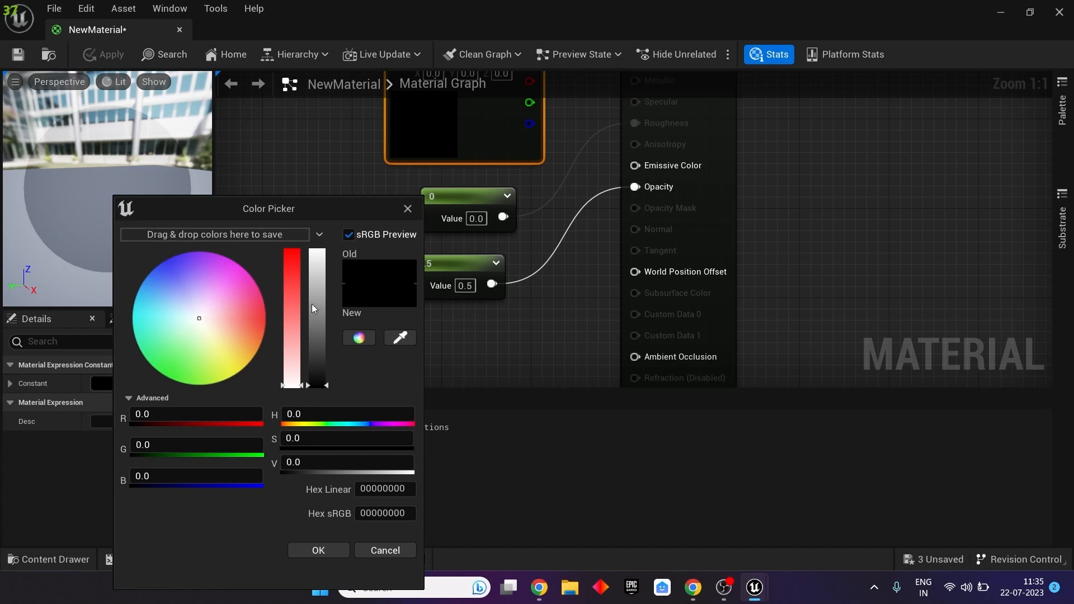
left_click_drag(312, 305, 317, 246)
left_click(308, 552)
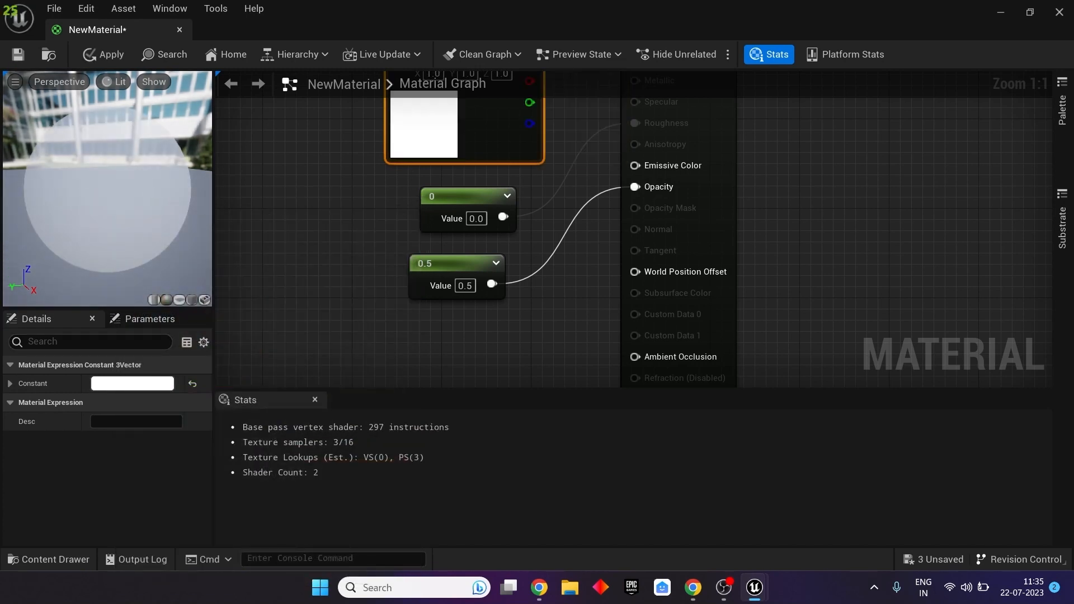
left_click_drag(148, 183, 105, 157)
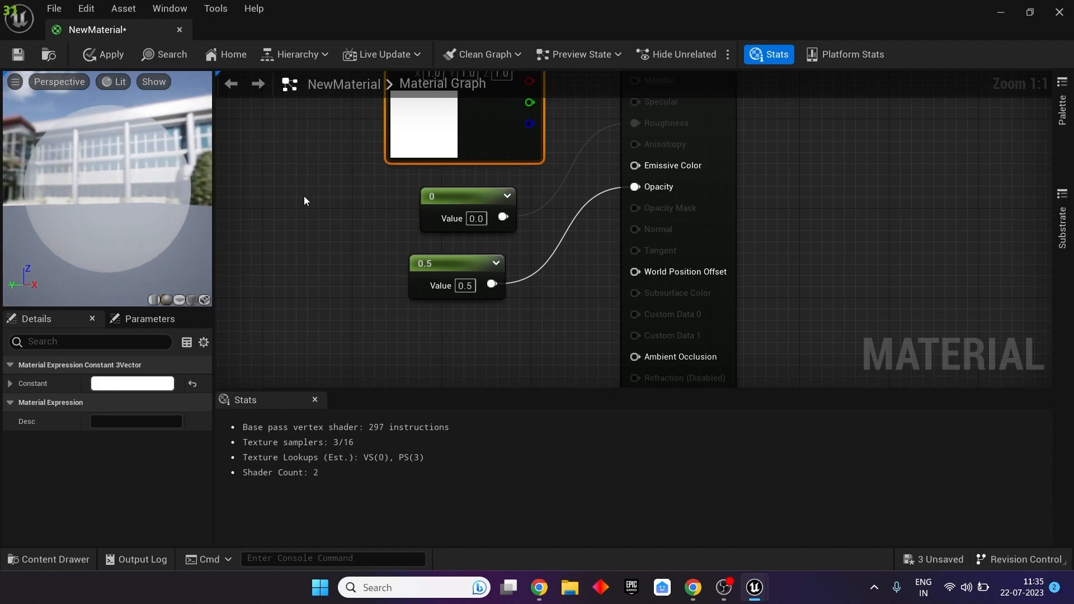
Connect the white Constant3Vector node to Emissive Color as well.
left_click_drag(304, 200, 315, 300)
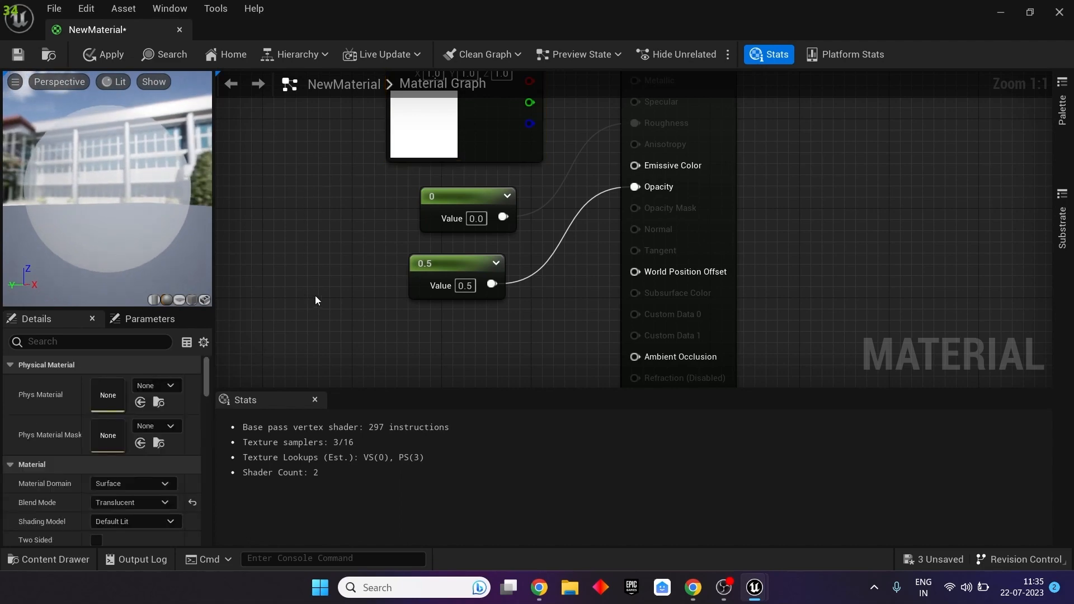
right_click(374, 224)
left_click(298, 160)
right_click_drag(298, 160, 256, 278)
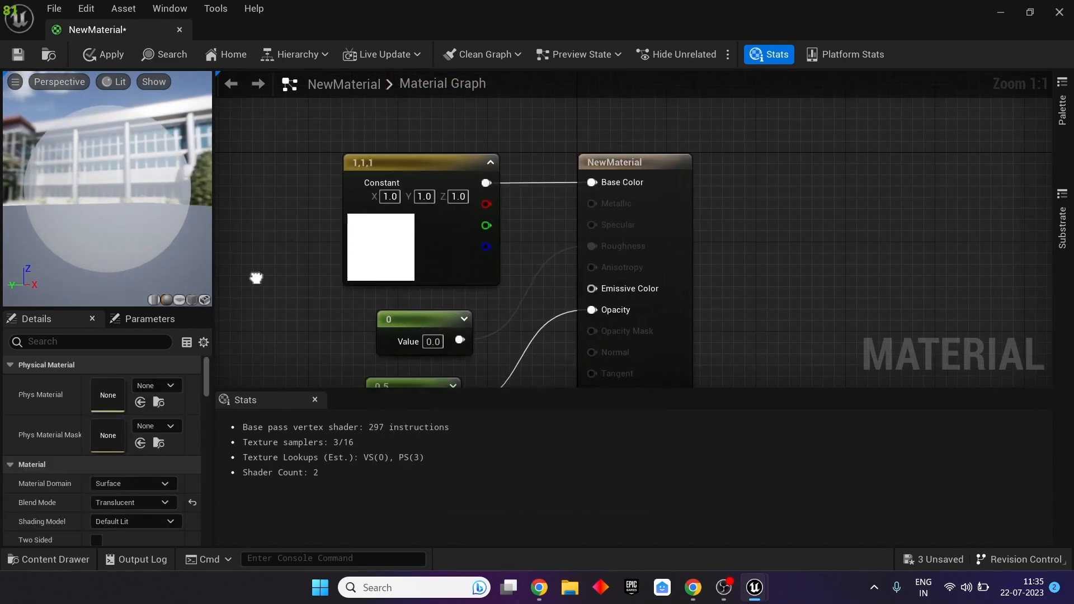
left_click_drag(480, 182, 591, 289)
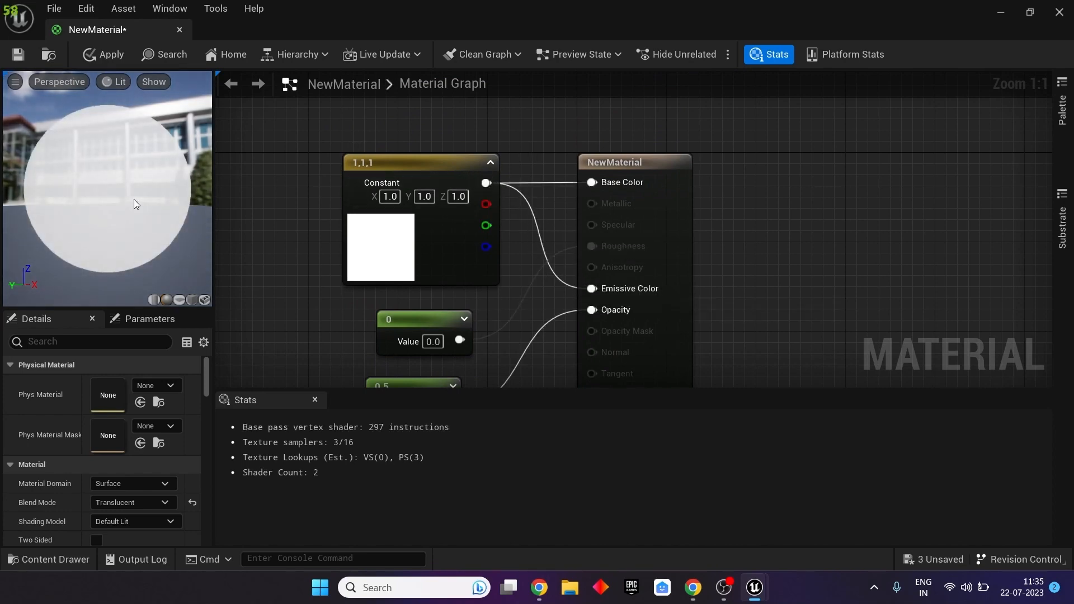
Change the Constant3Vector colour to light red (1, 0.195833, 0.195833) and inspect the preview sphere.
mouse_move(134, 199)
left_mouse_down()
mouse_move(118, 178)
mouse_move(131, 162)
mouse_move(133, 212)
left_mouse_up()
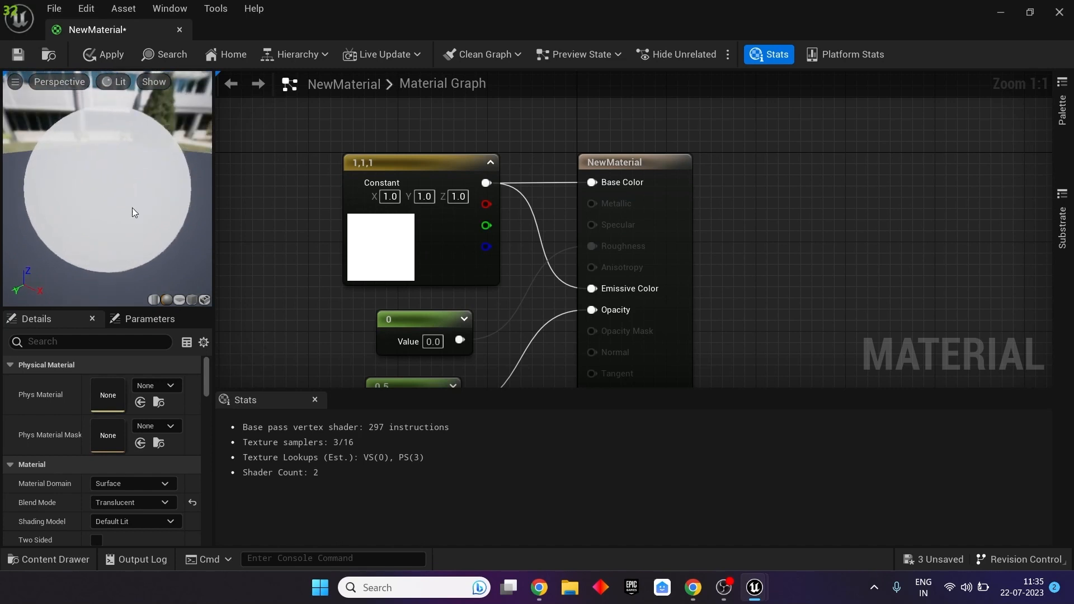
left_click(378, 233)
left_click(142, 385)
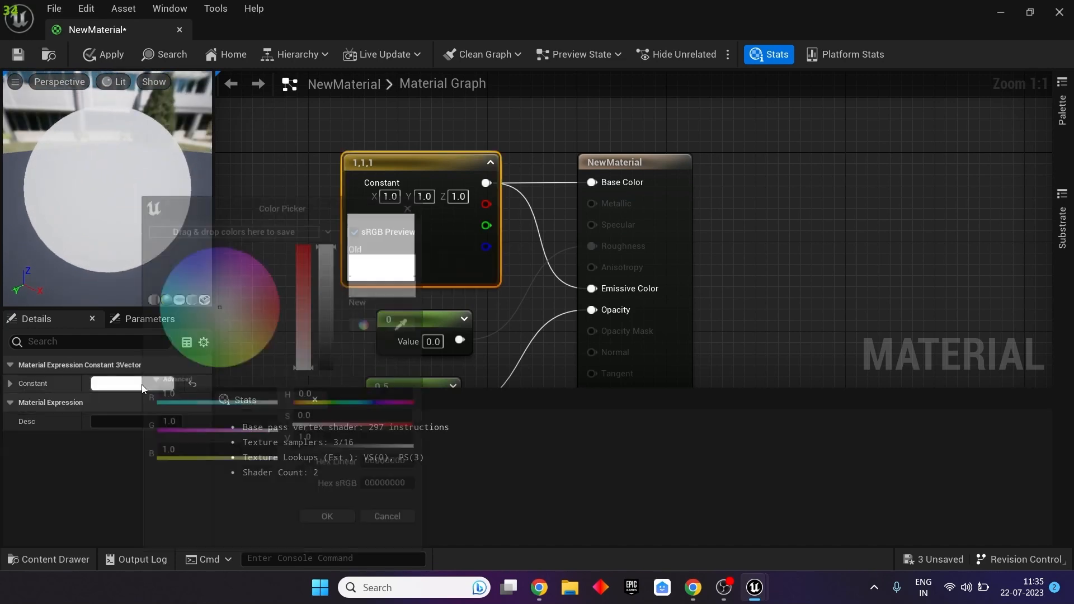
left_click_drag(326, 319, 331, 277)
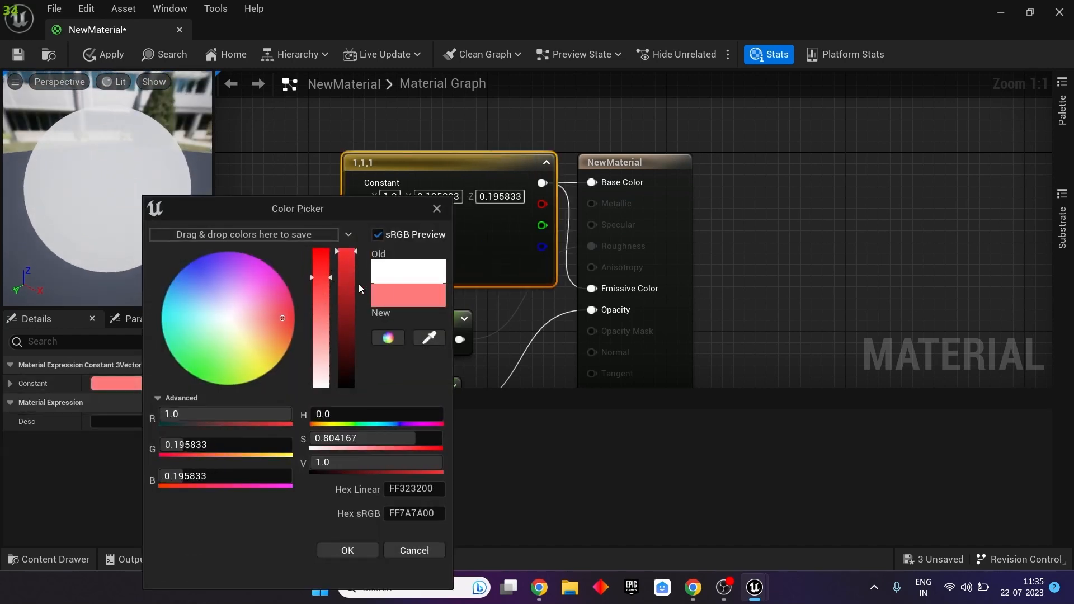
left_click(347, 552)
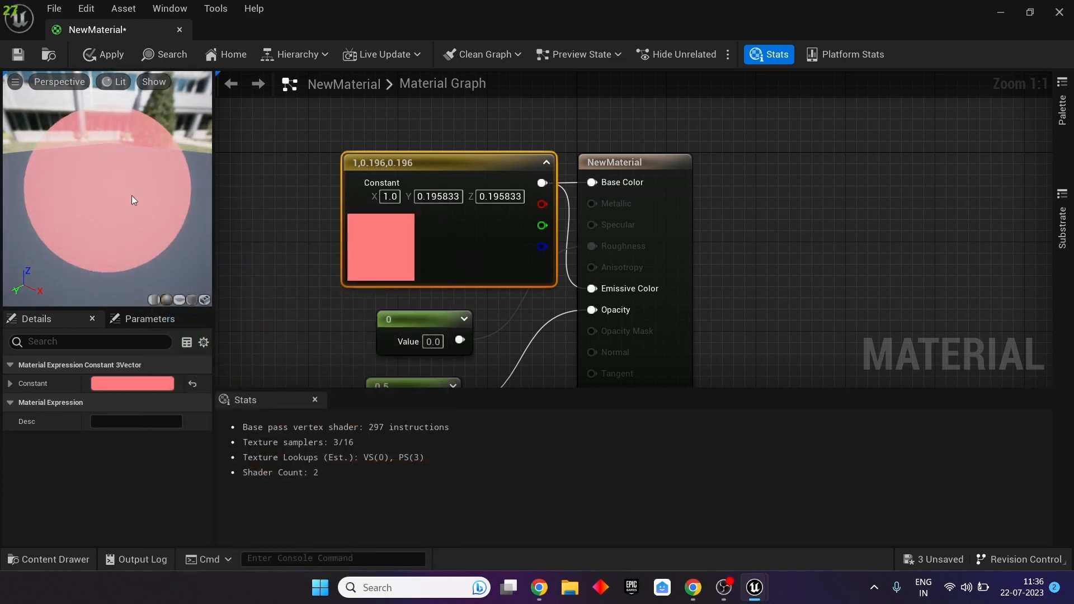
left_click_drag(132, 196, 187, 197)
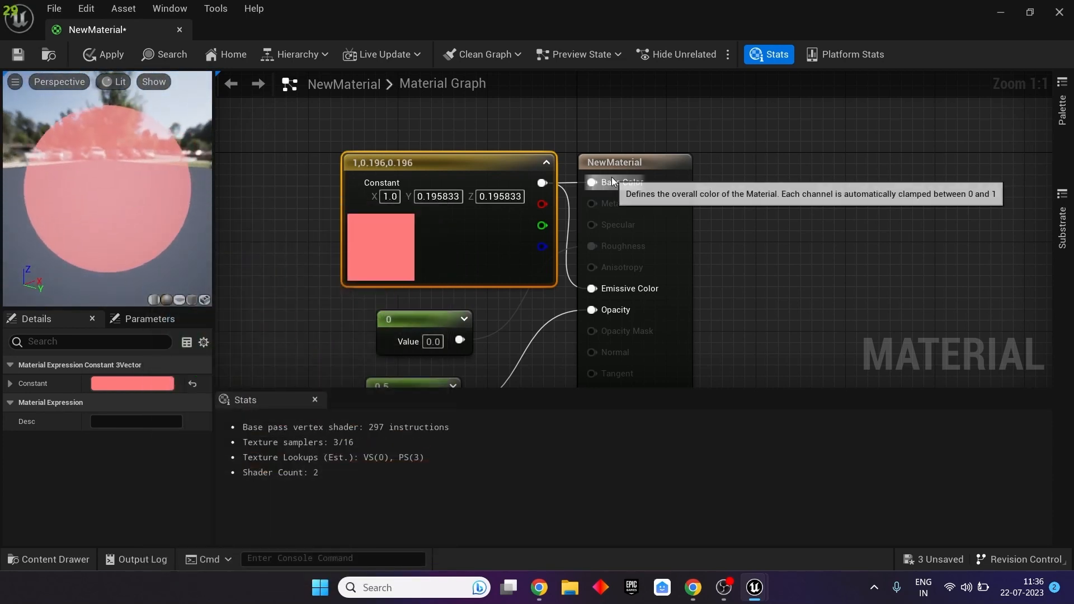
Move the light red Constant3Vector node farther away from the NewMaterial output node.
right_click_drag(746, 257, 724, 76)
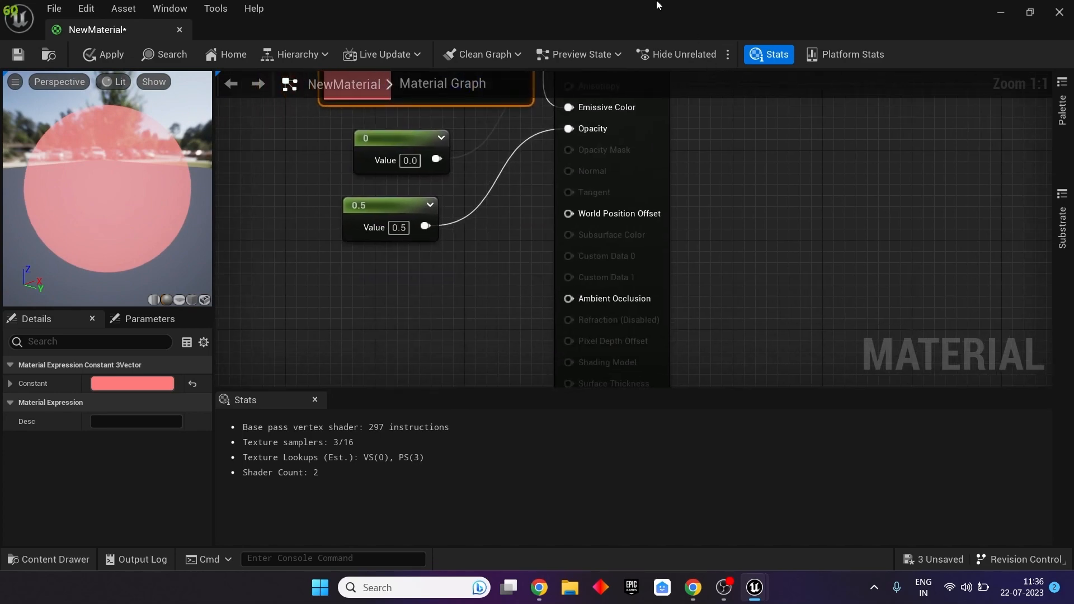
right_click_drag(702, 291, 869, 393)
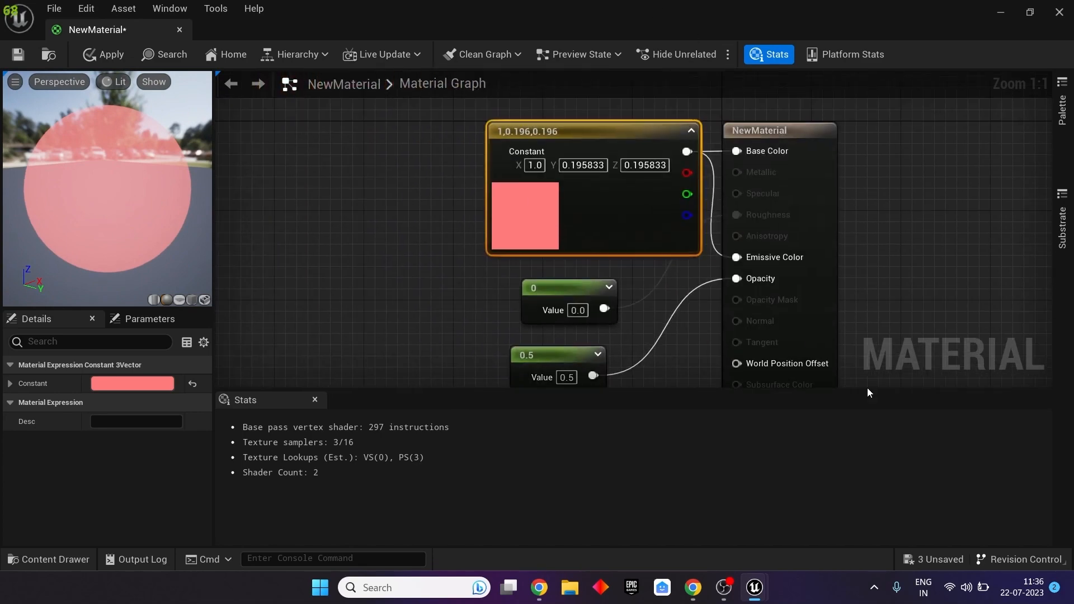
left_click_drag(549, 134, 370, 134)
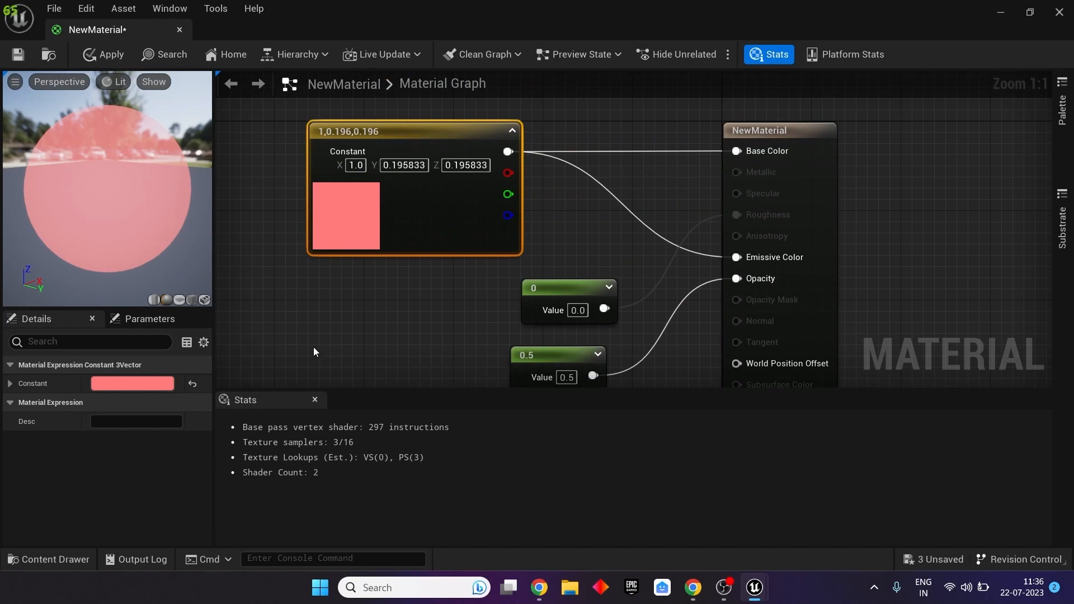
Add a SpiralBlur-SceneTexture node and place it just below the Constant3Vector node.
left_click(316, 323)
right_click(316, 326)
type("si")
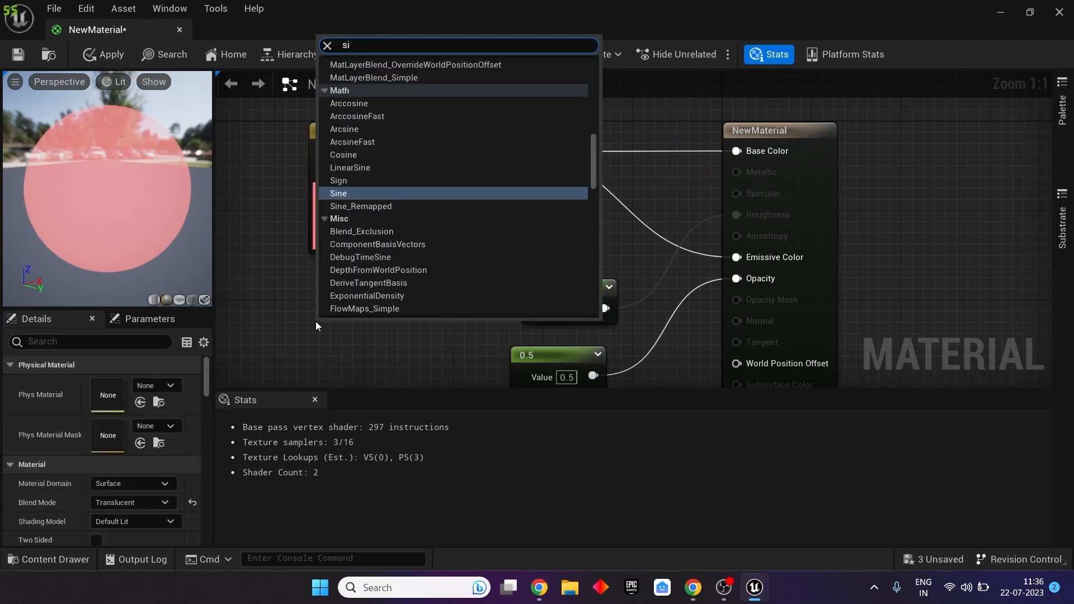
key("BackSpace")
type("piral")
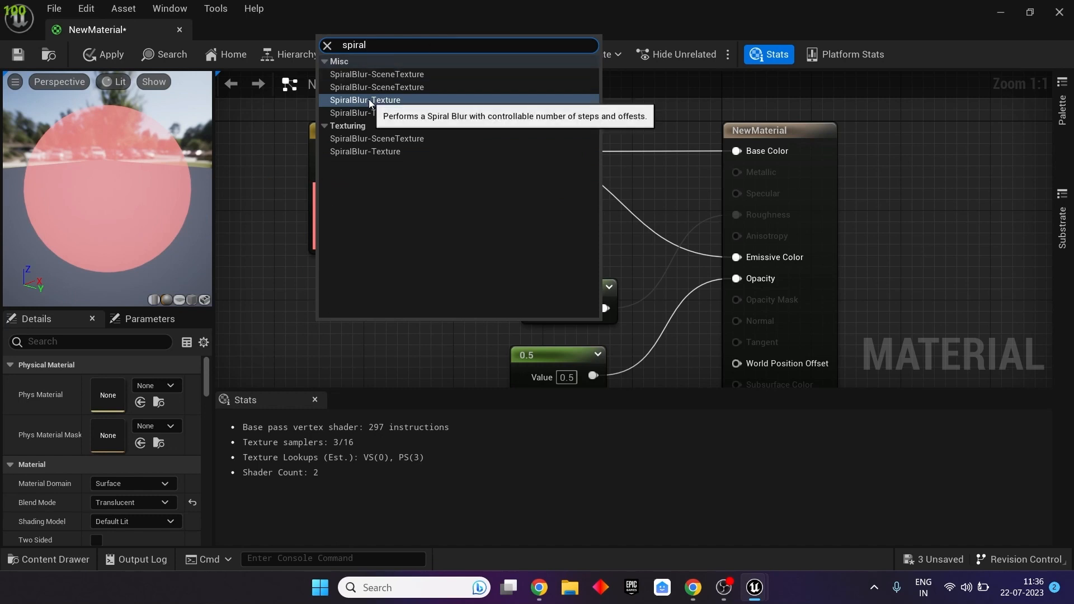
left_click(363, 74)
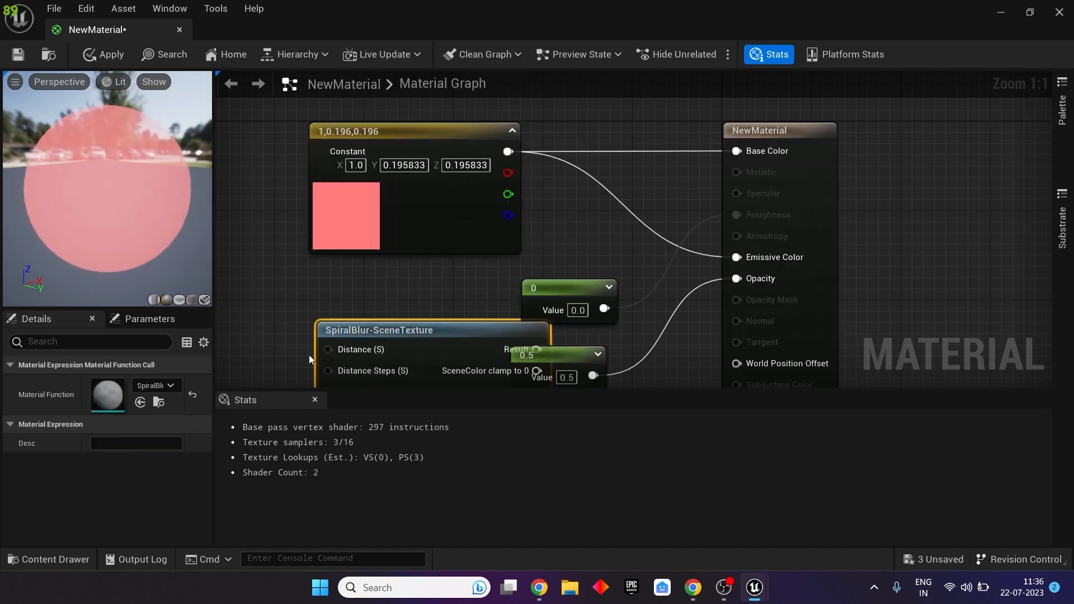
left_click_drag(309, 355, 253, 274)
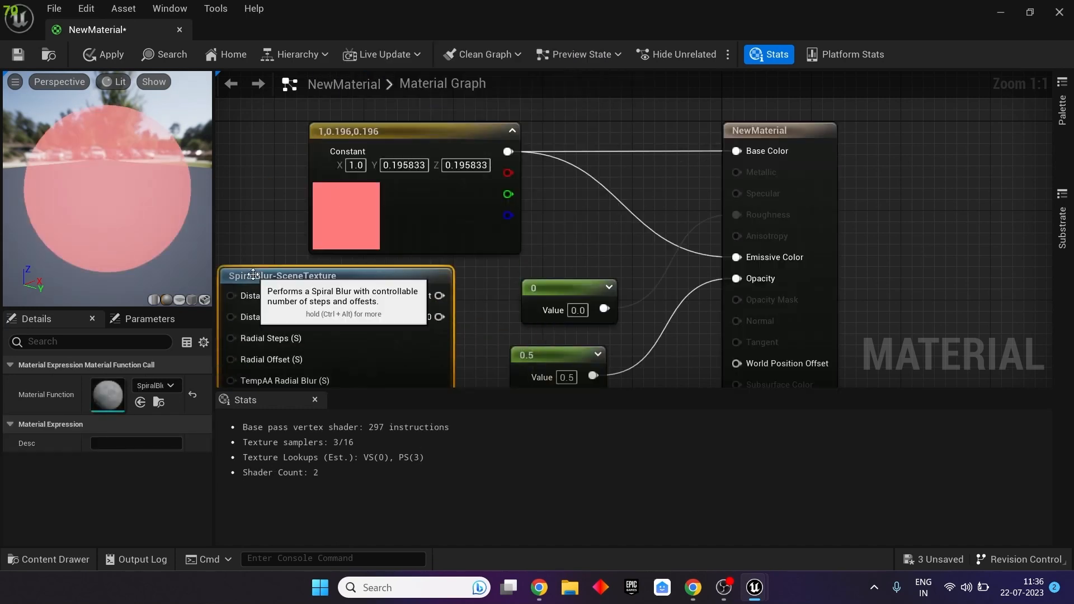
Move the 0 Constant ahead of SpiralBlur-SceneTexture, connect it to Distance and set its value to 4.
left_click(547, 280)
left_click_drag(511, 281, 247, 261)
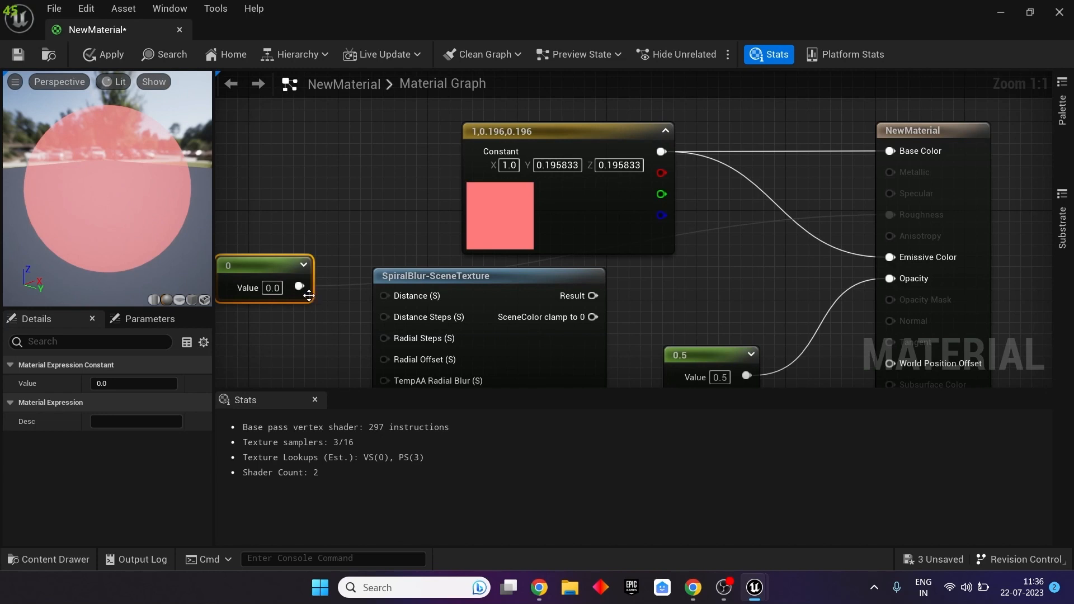
left_click_drag(301, 287, 386, 298)
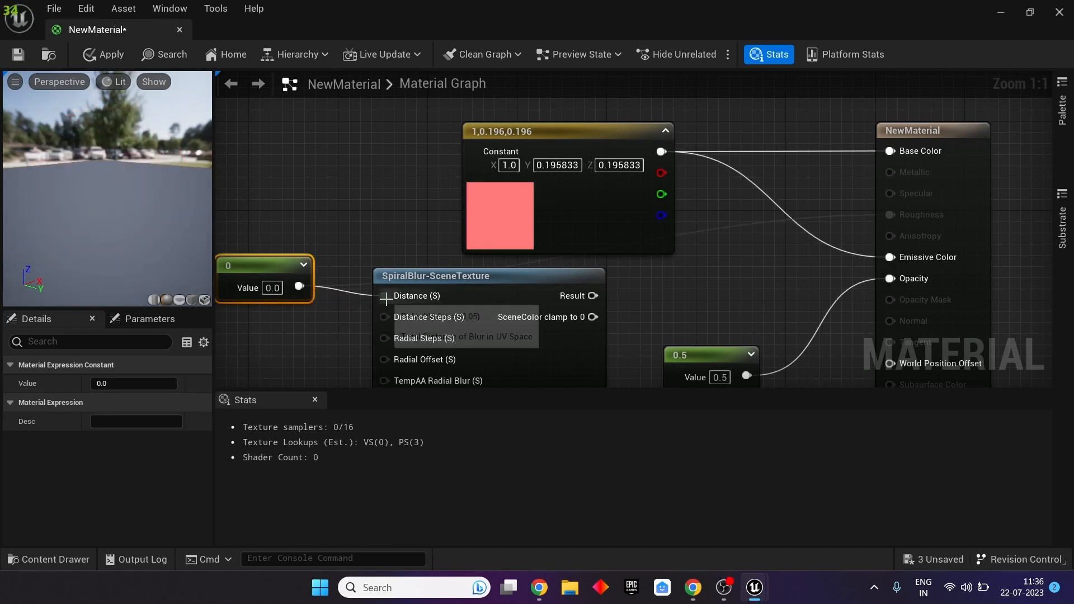
left_click(271, 288)
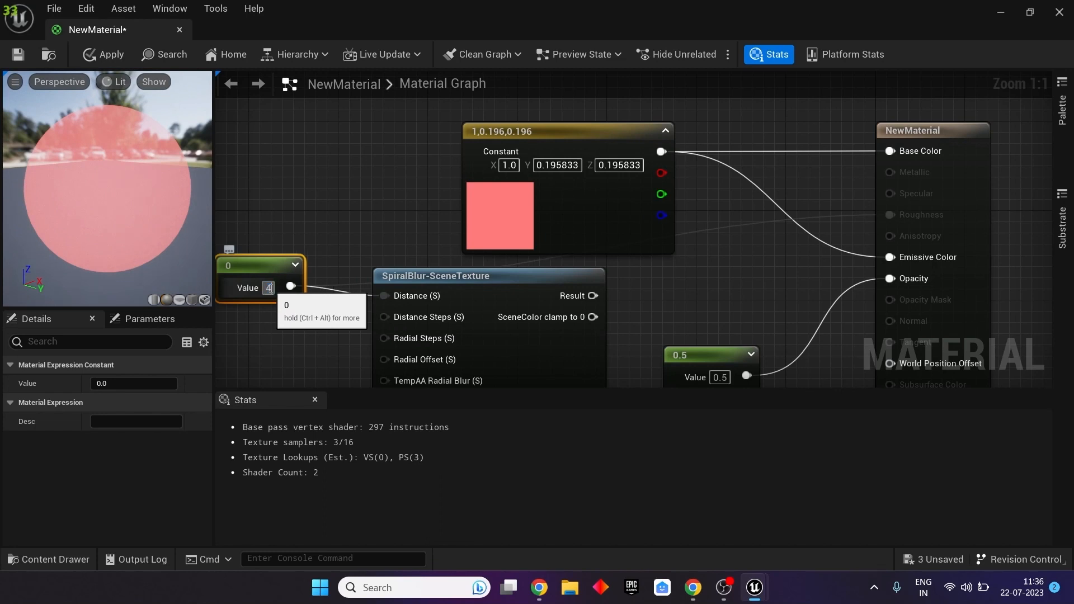
key("Return")
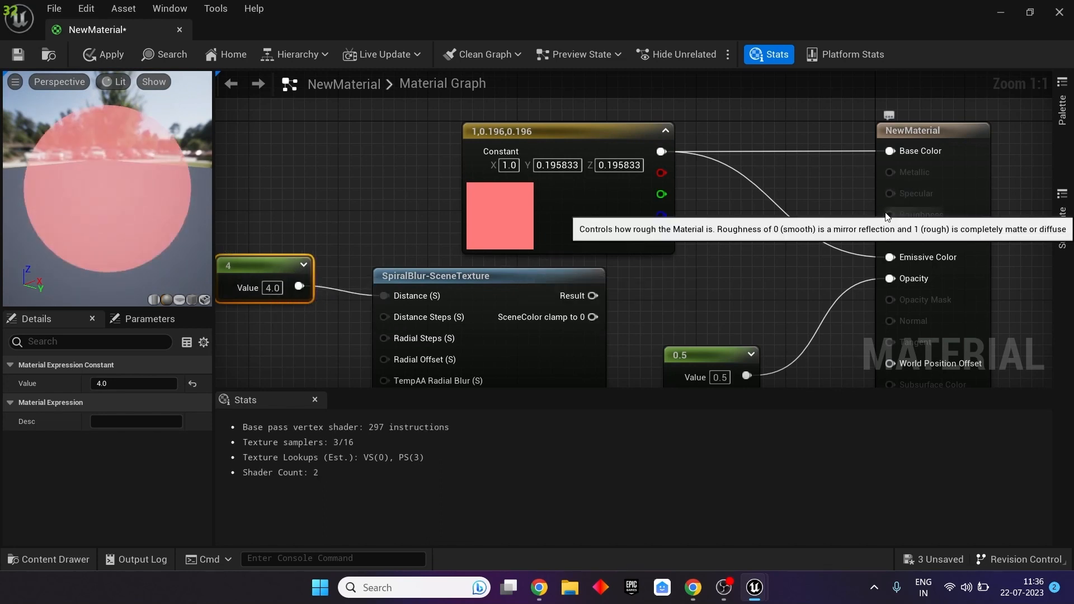
Darken the Constant3Vector colour to 0.1125, 0.022031, 0.022031 and check it in a wider material preview.
left_click(551, 195)
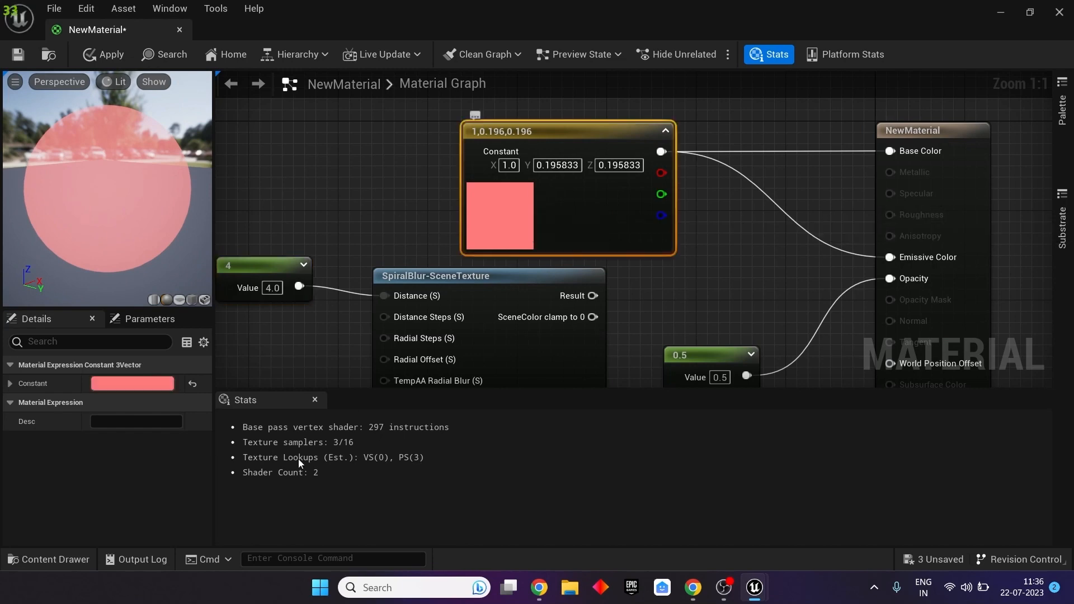
left_click(129, 396)
left_click(124, 385)
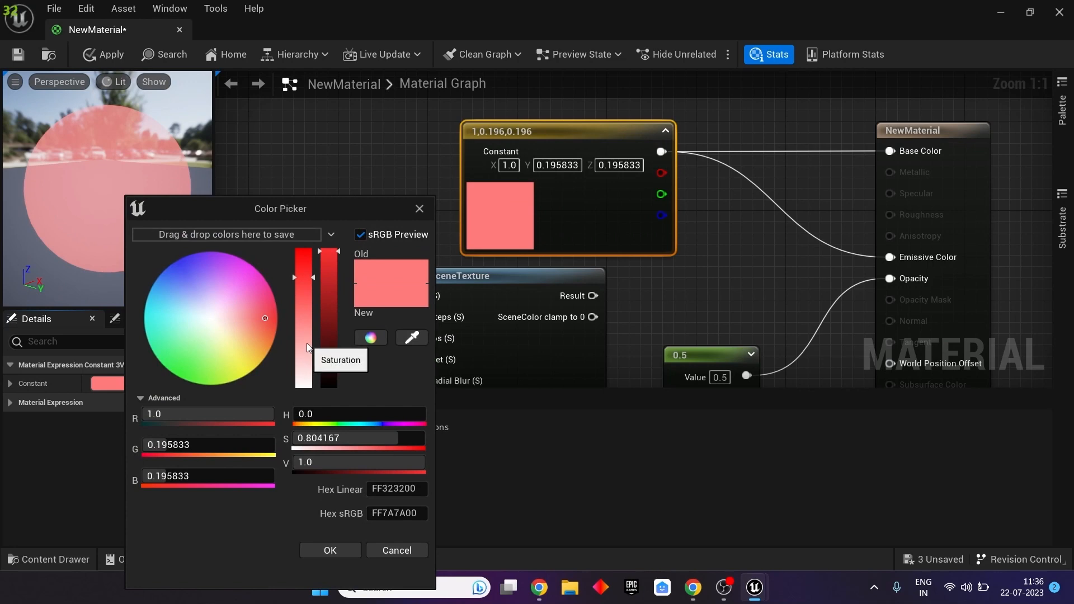
left_click(330, 334)
left_click_drag(327, 325, 333, 372)
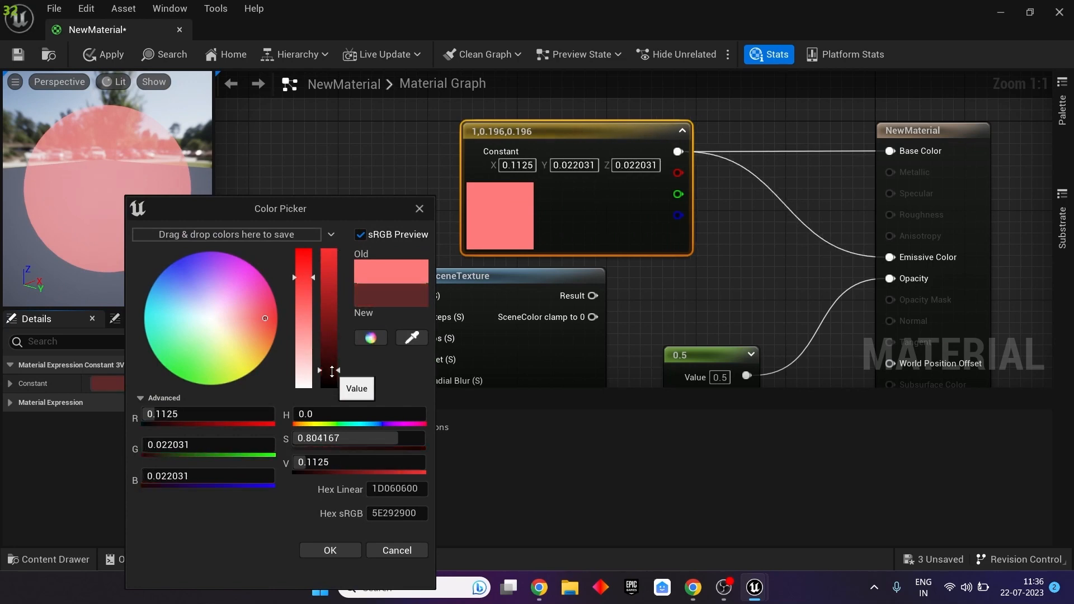
left_click(330, 551)
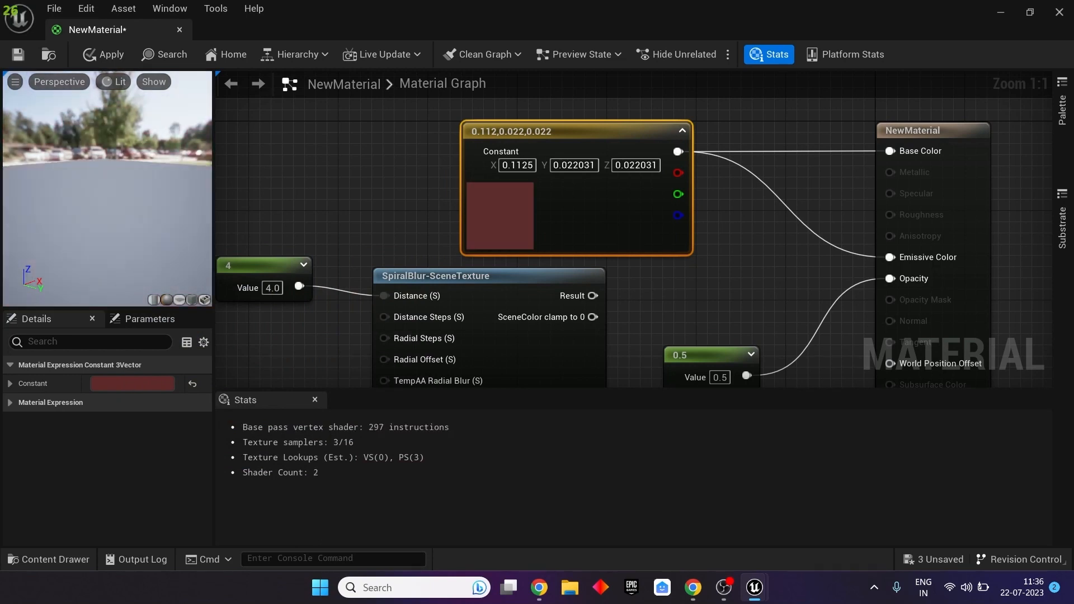
left_click_drag(213, 164, 168, 143)
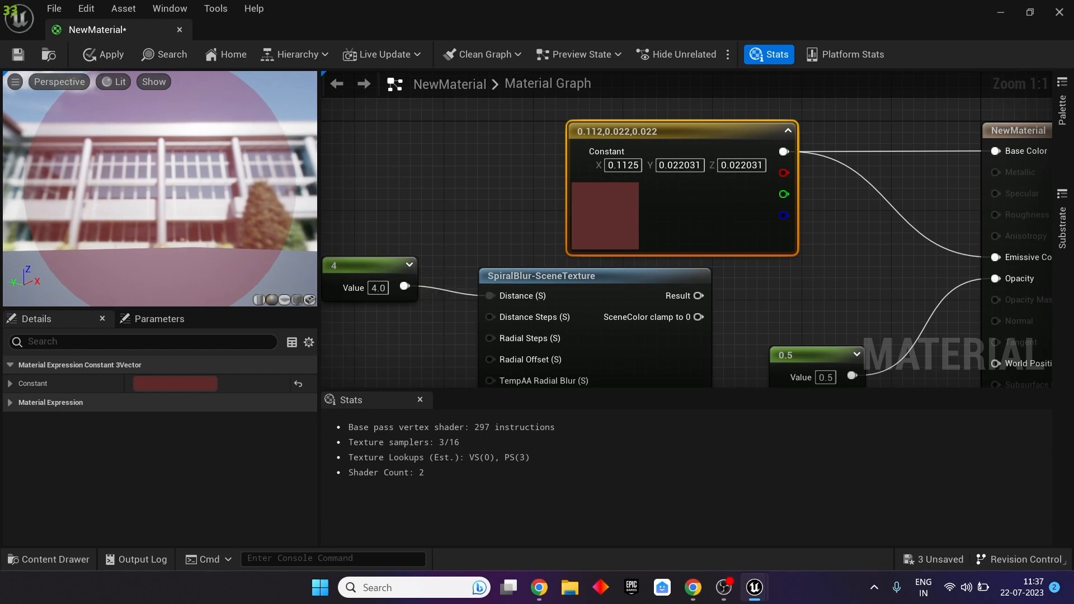
Connect SpiralBlur-SceneTexture's Result to Emissive Color and SceneColor clamp to 0 to Opacity, then apply the material changes.
right_click_drag(771, 303, 683, 242)
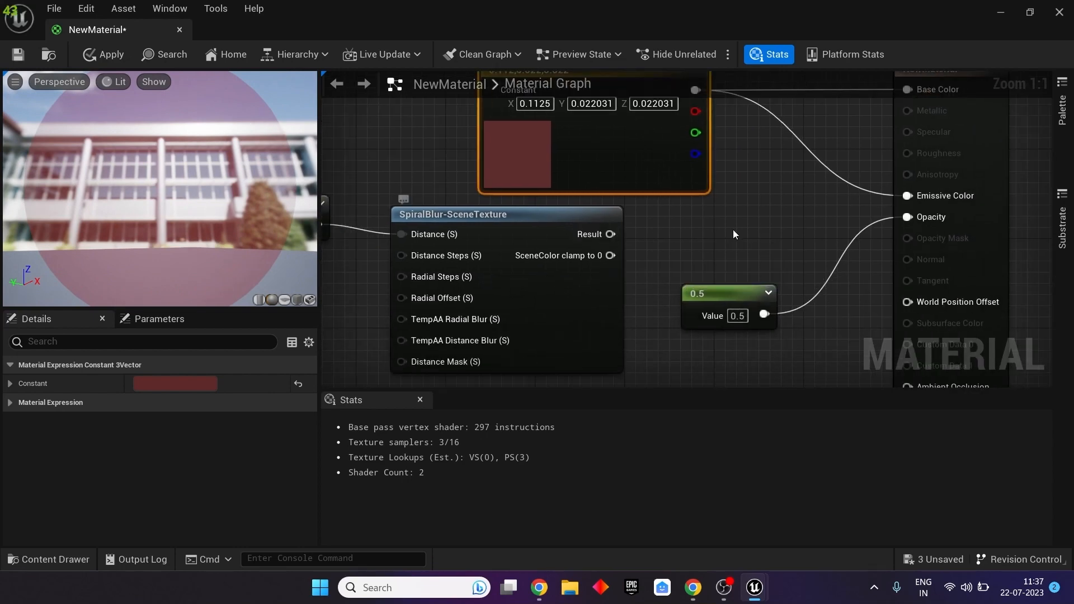
left_click_drag(610, 234, 907, 197)
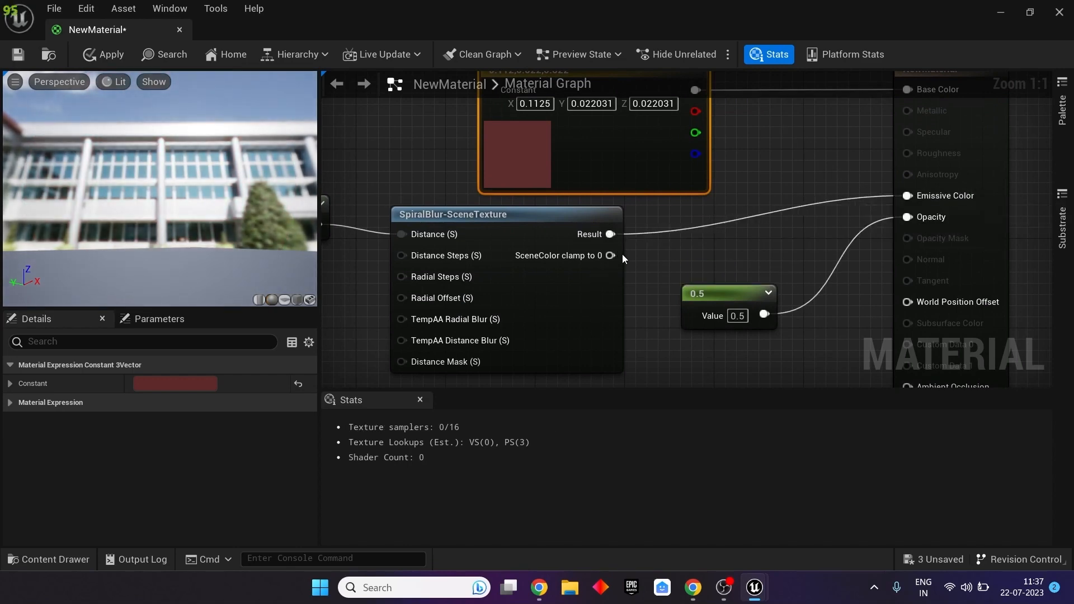
left_click_drag(611, 256, 906, 219)
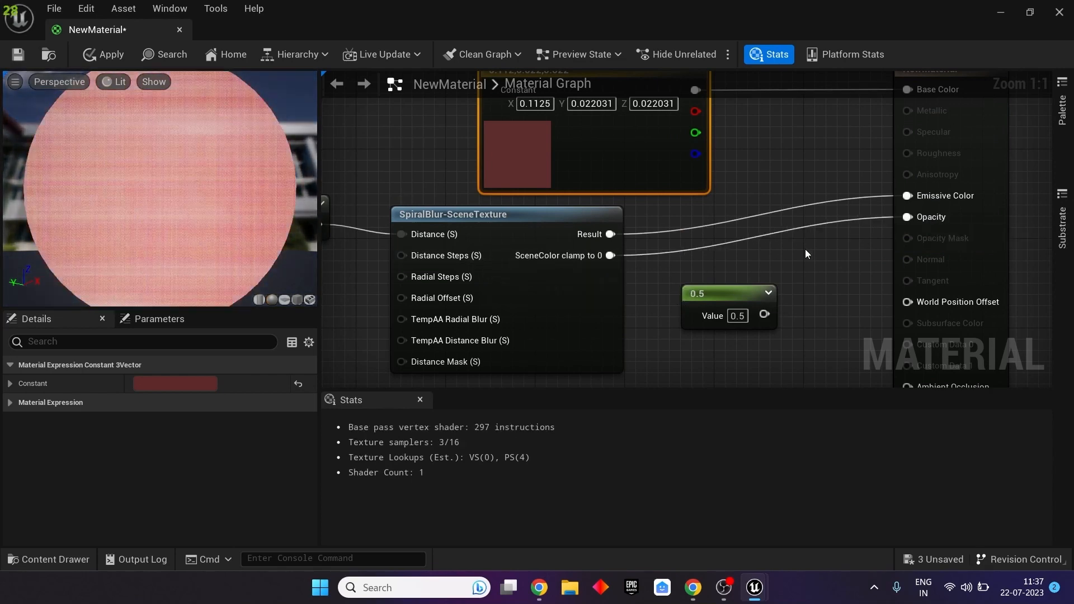
right_click(615, 276)
left_click(690, 255)
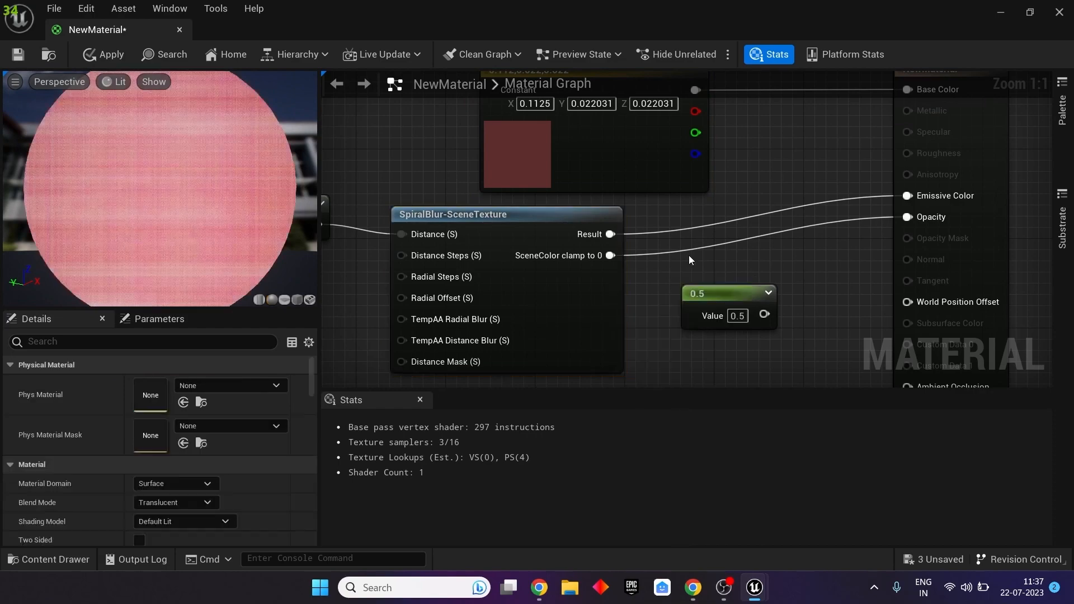
right_click_drag(690, 263, 882, 228)
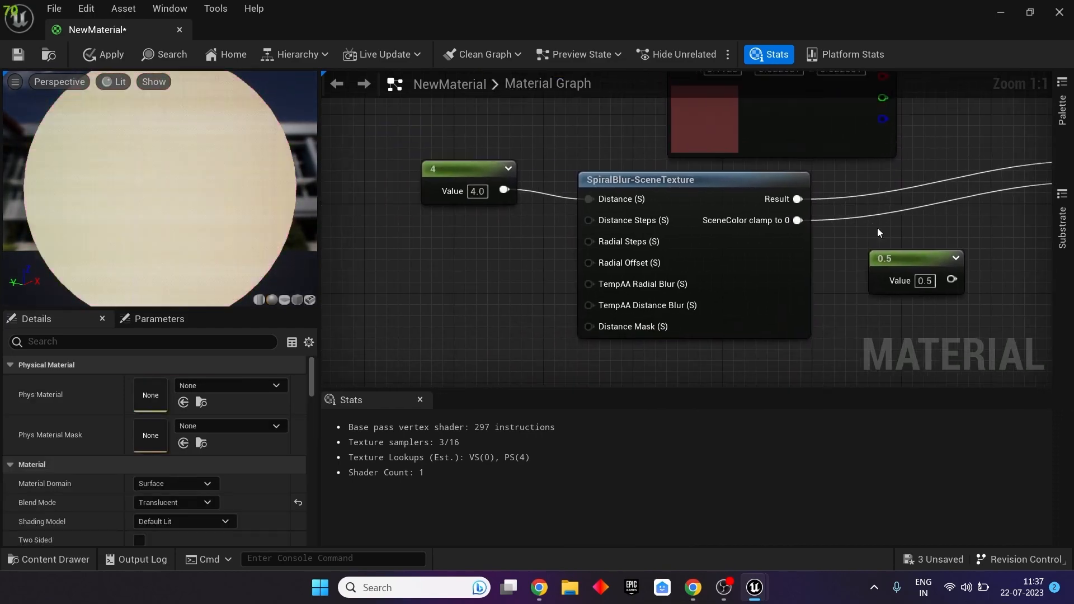
left_click(105, 54)
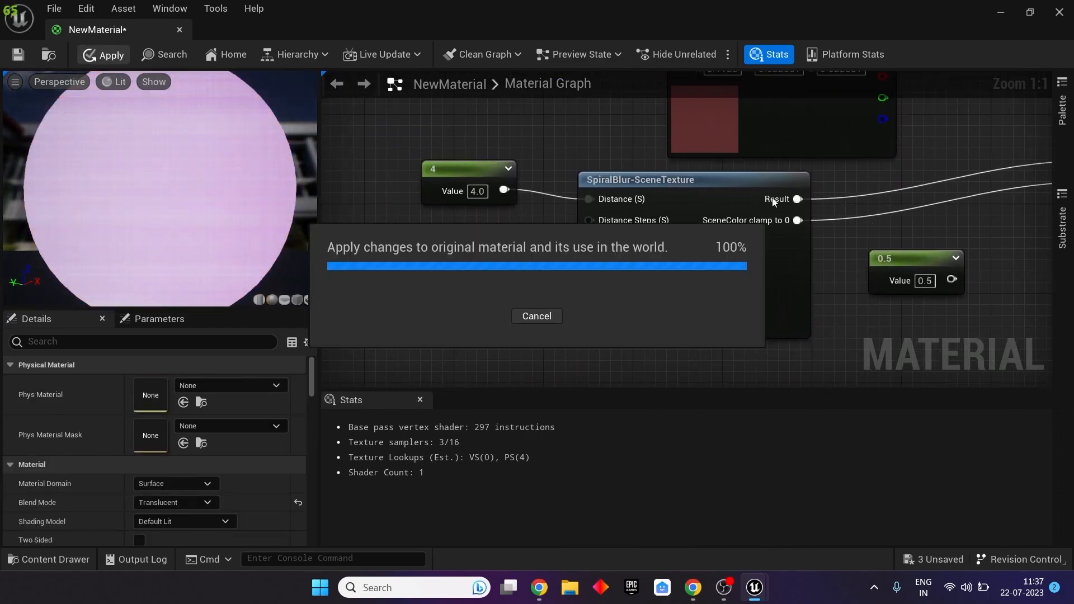
Set the Distance constant to 1 and disconnect SceneColor clamp to 0 from Opacity.
left_click(475, 192)
type("1")
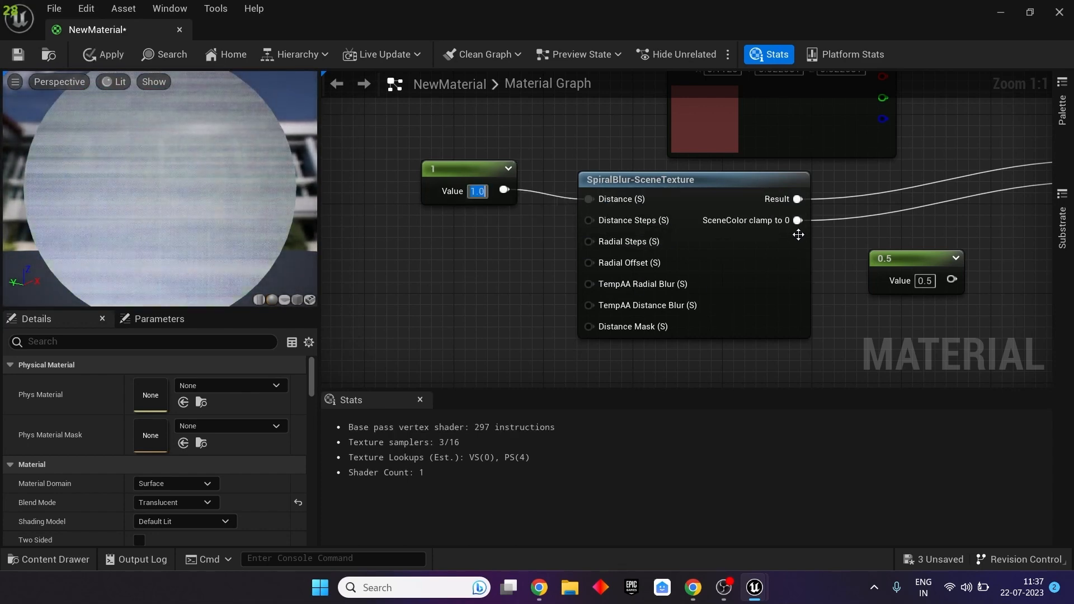
left_click(798, 222, "alt")
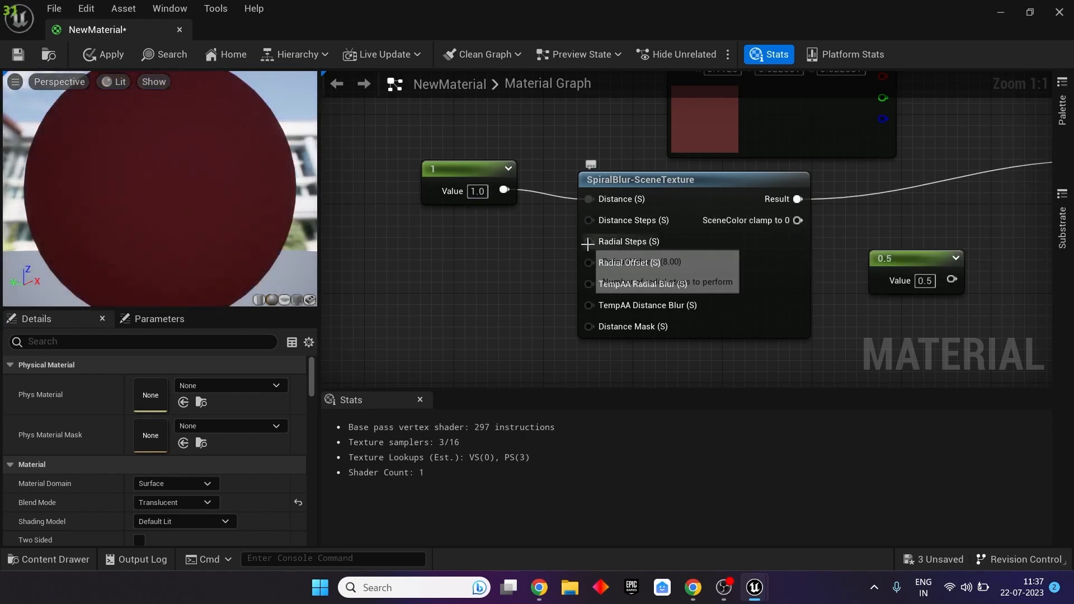
Duplicate the Distance constant with its value of 1 and connect the copy to Radial Steps.
left_click(486, 174)
key("ctrl+d")
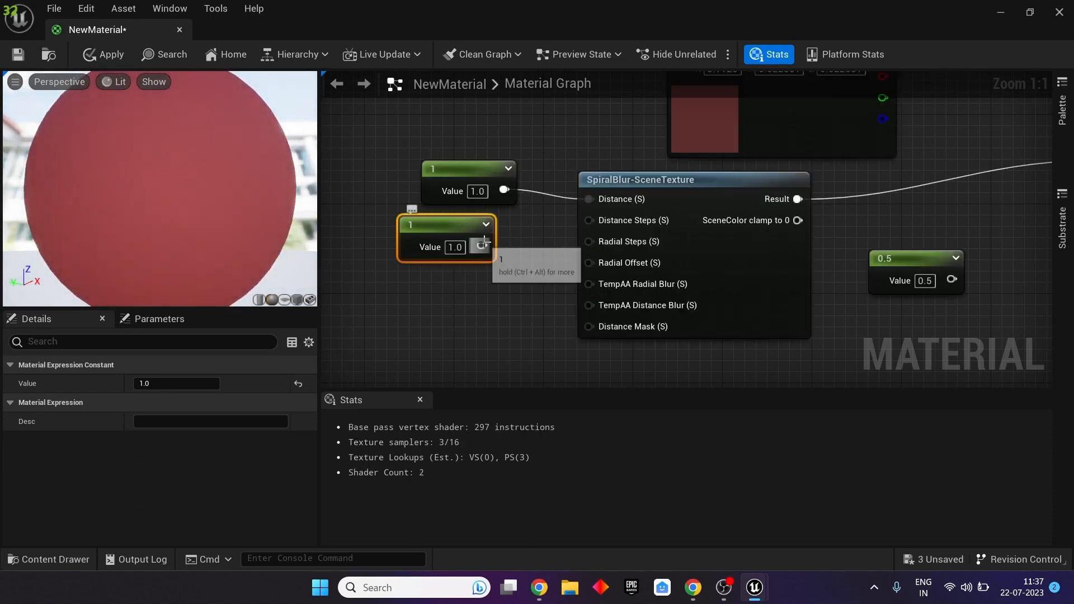
left_click_drag(504, 244, 506, 245)
left_click(514, 246)
left_click(515, 245)
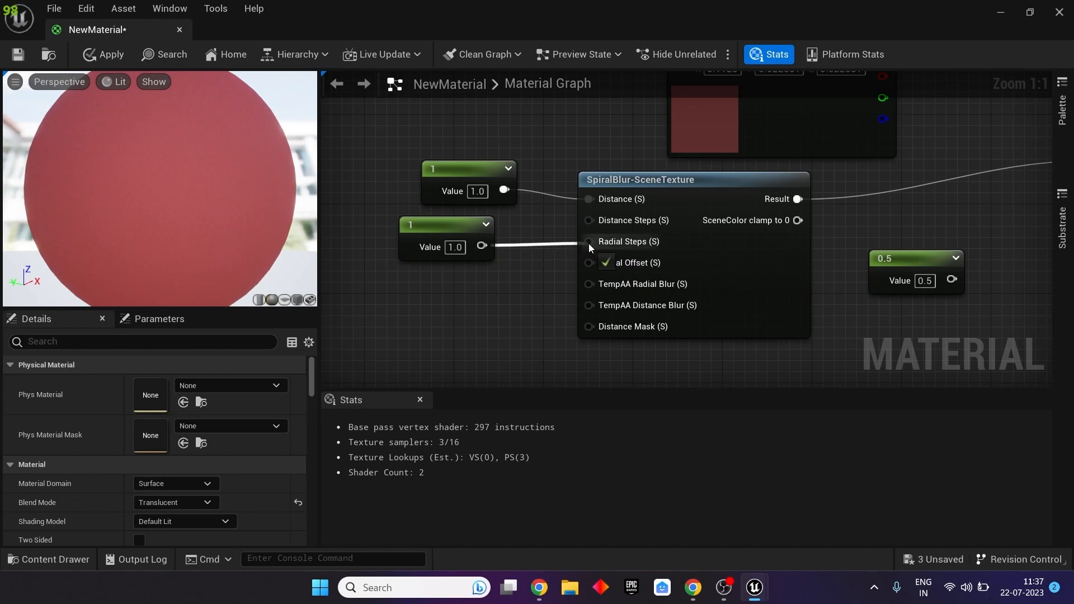
left_click_drag(589, 244, 589, 243)
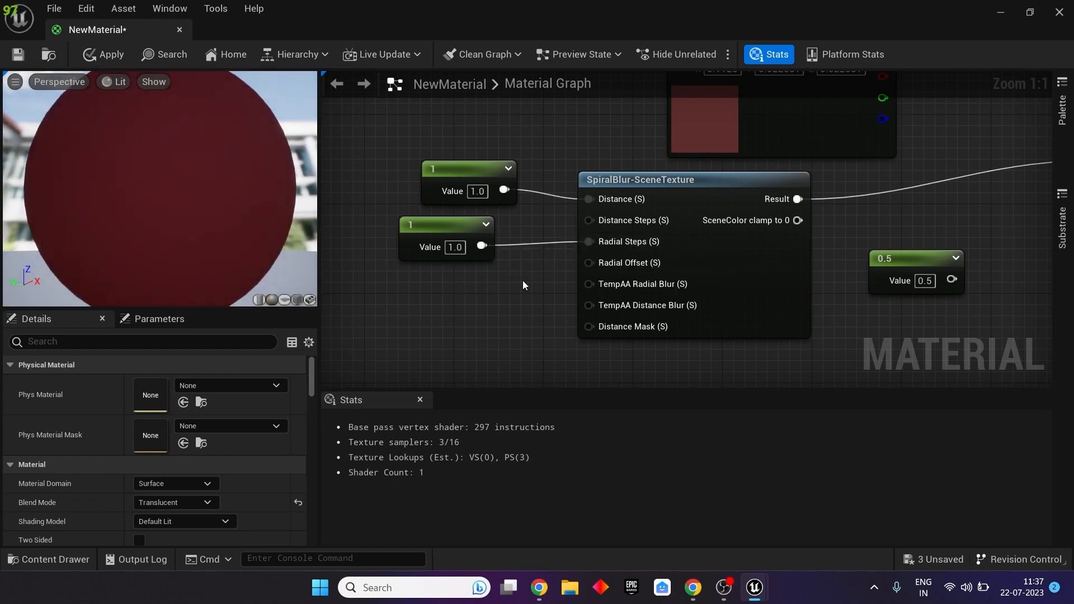
key("ctrl+v")
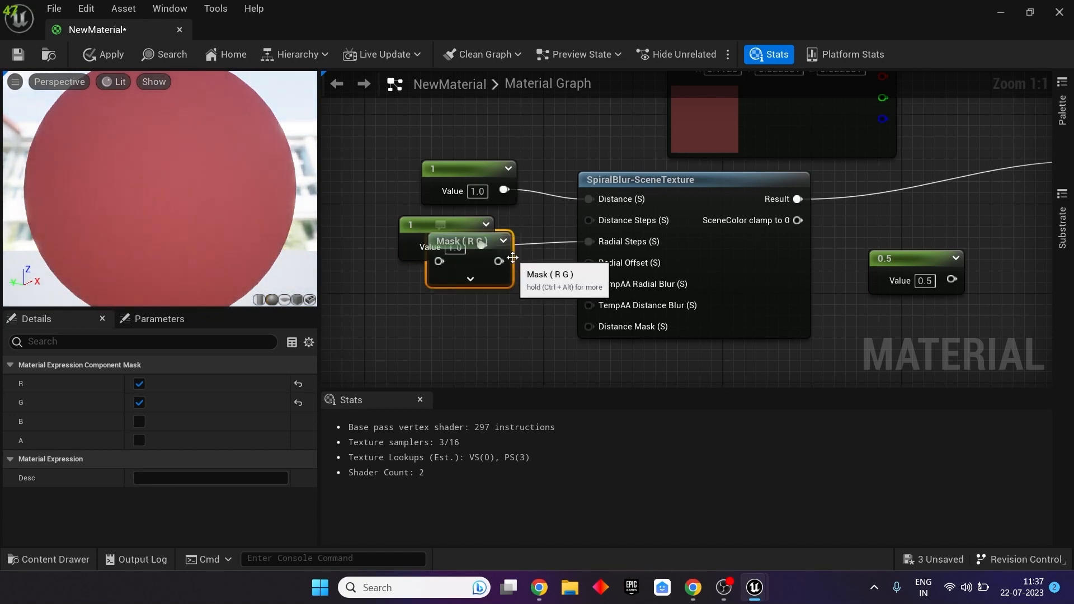
key("Delete")
left_click(458, 230)
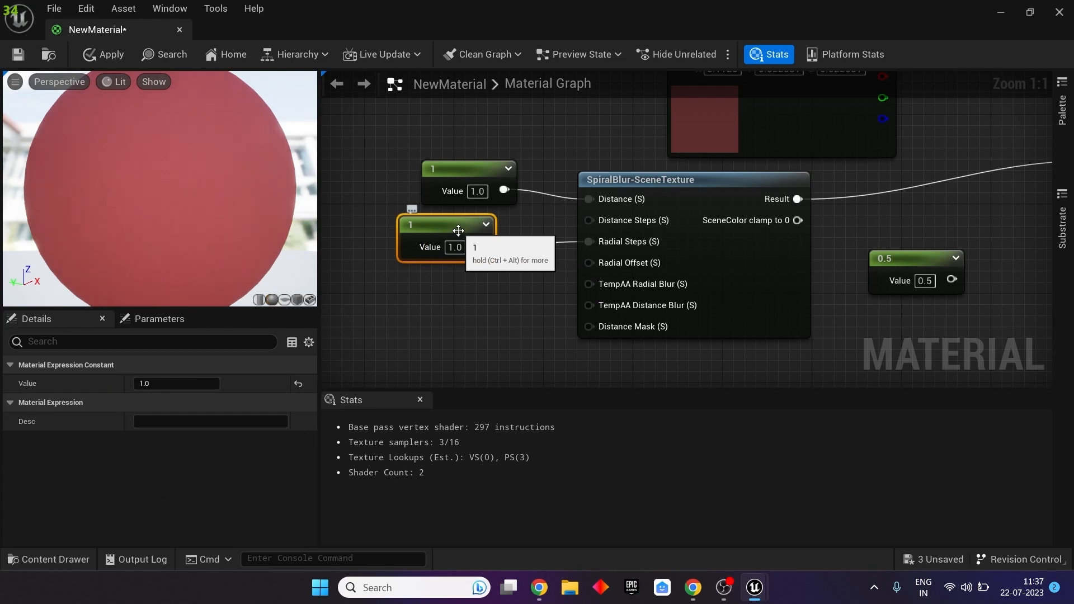
key("ctrl+z")
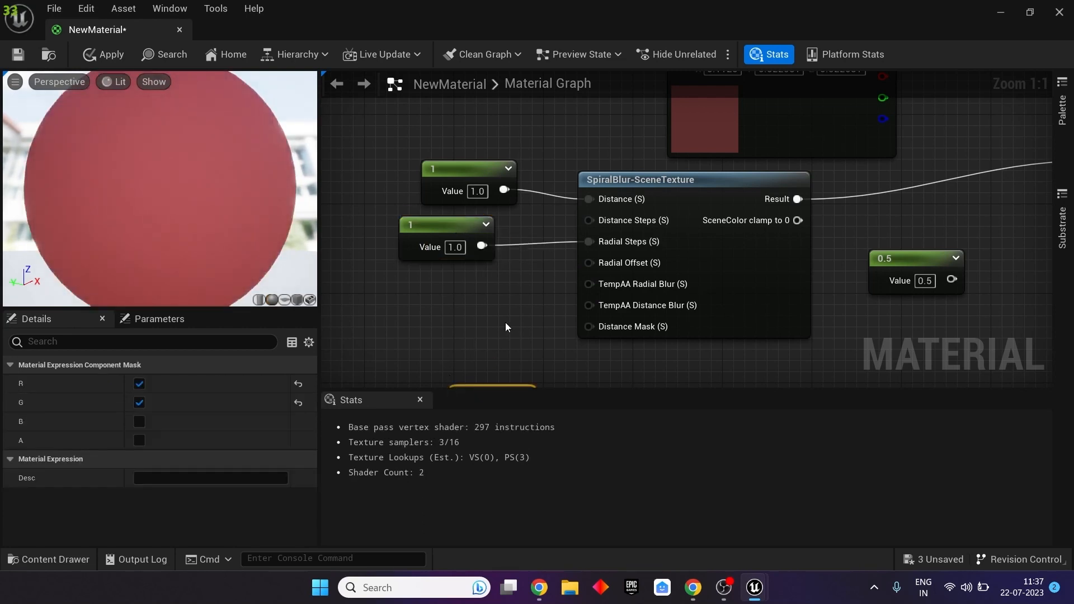
right_click_drag(505, 322, 502, 256)
left_click_drag(482, 325, 462, 276)
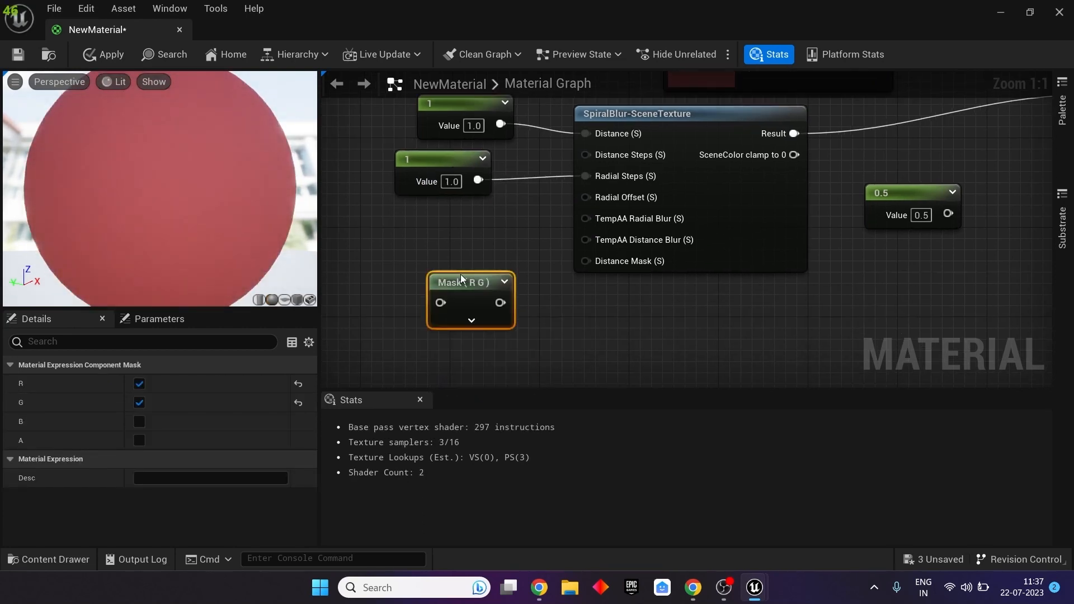
key("Delete")
left_click(439, 157)
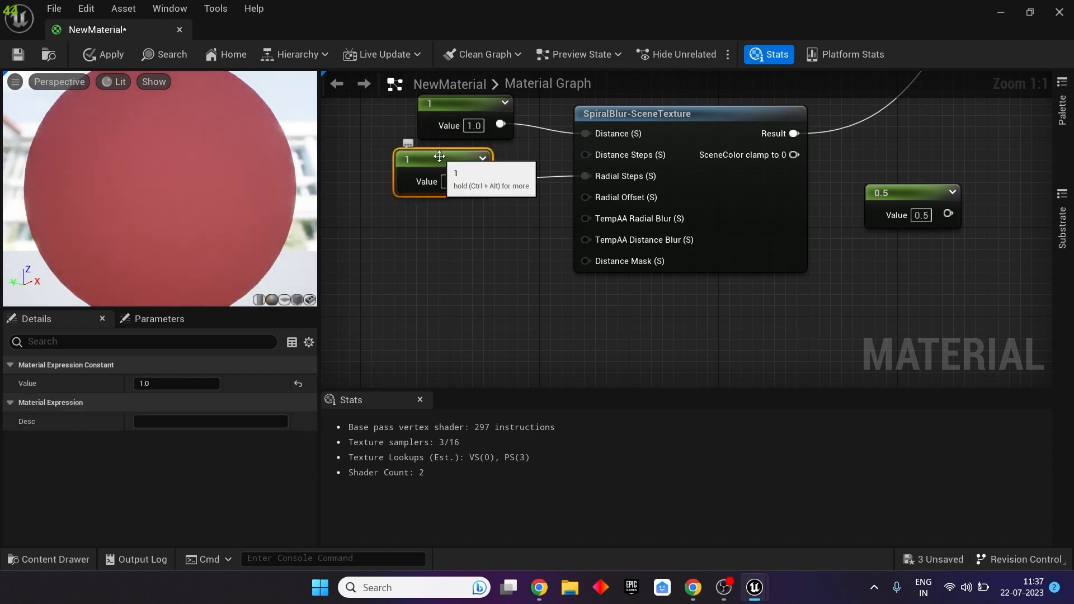
key("ctrl+v")
left_click(465, 205)
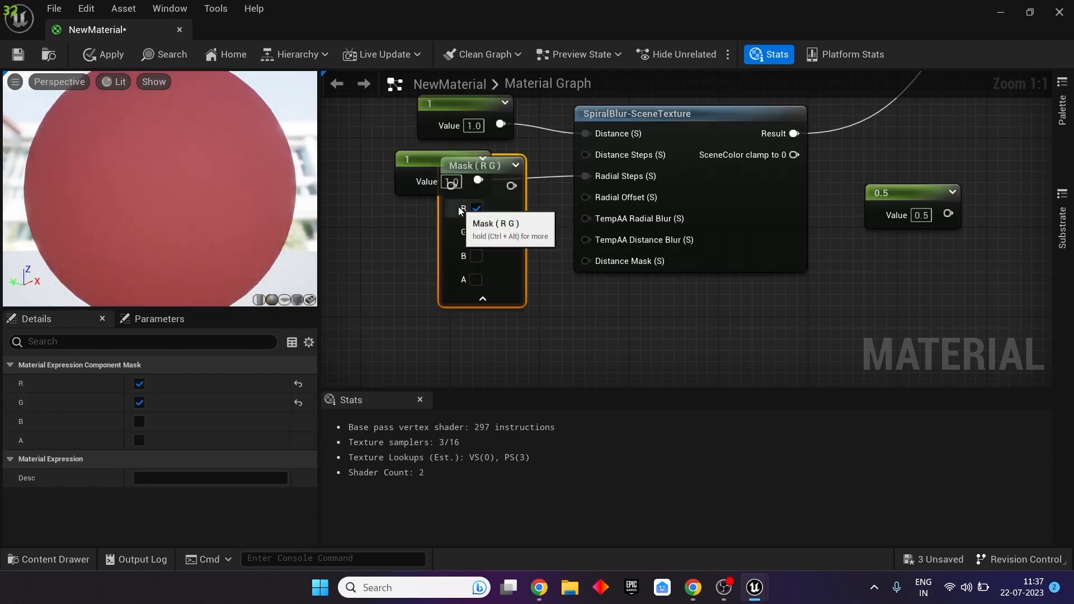
key("Delete")
Add a Constant node, connect it to TempAA Distance Blur on SpiralBlur-SceneTexture, and set its value to 0.5.
right_click(469, 234)
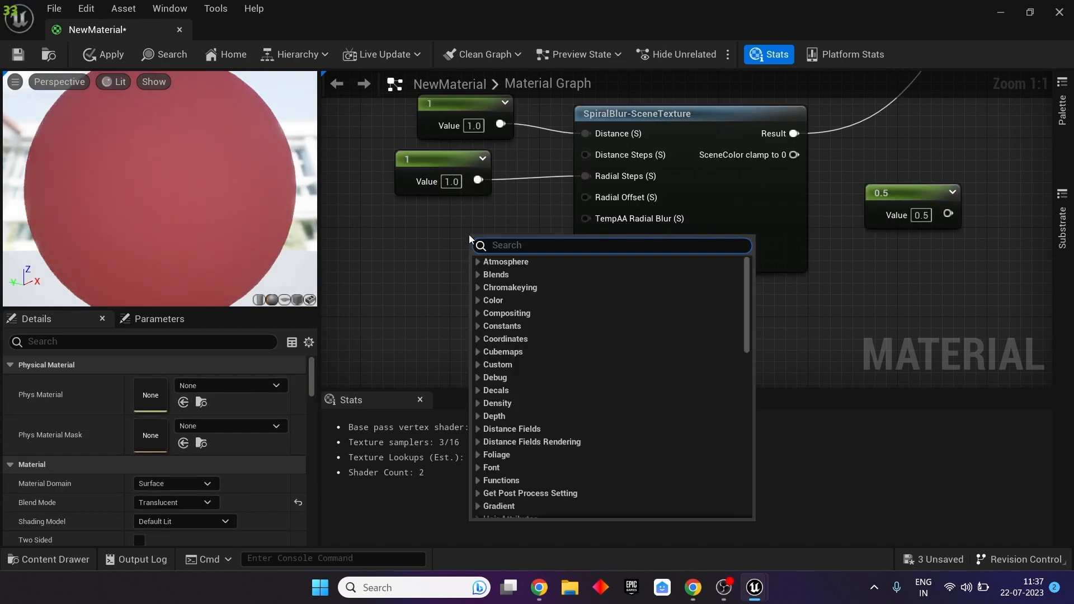
type("const")
key("Return")
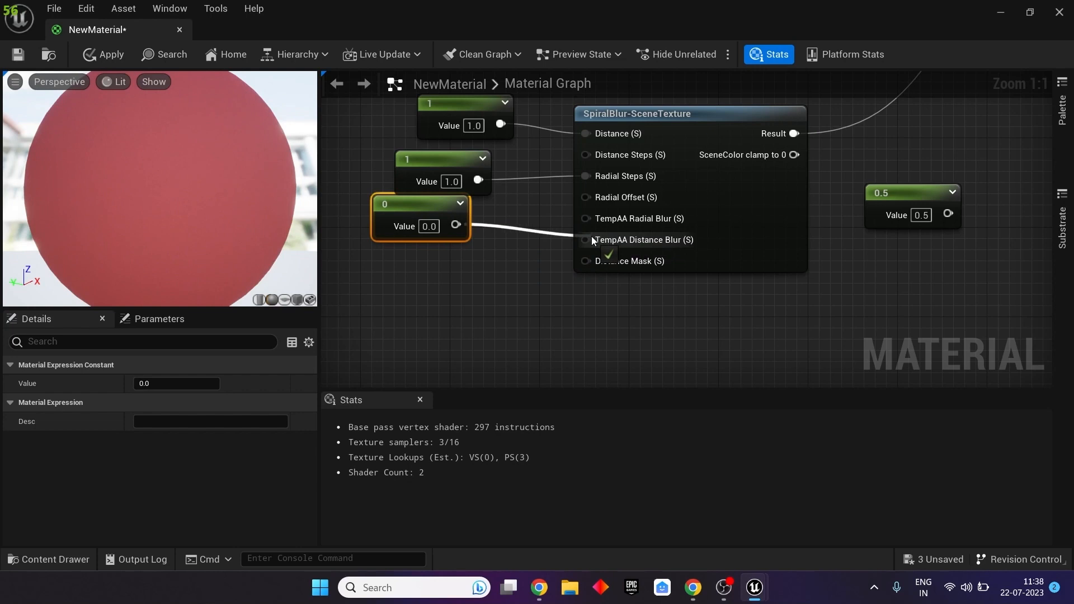
left_click_drag(592, 236, 592, 236)
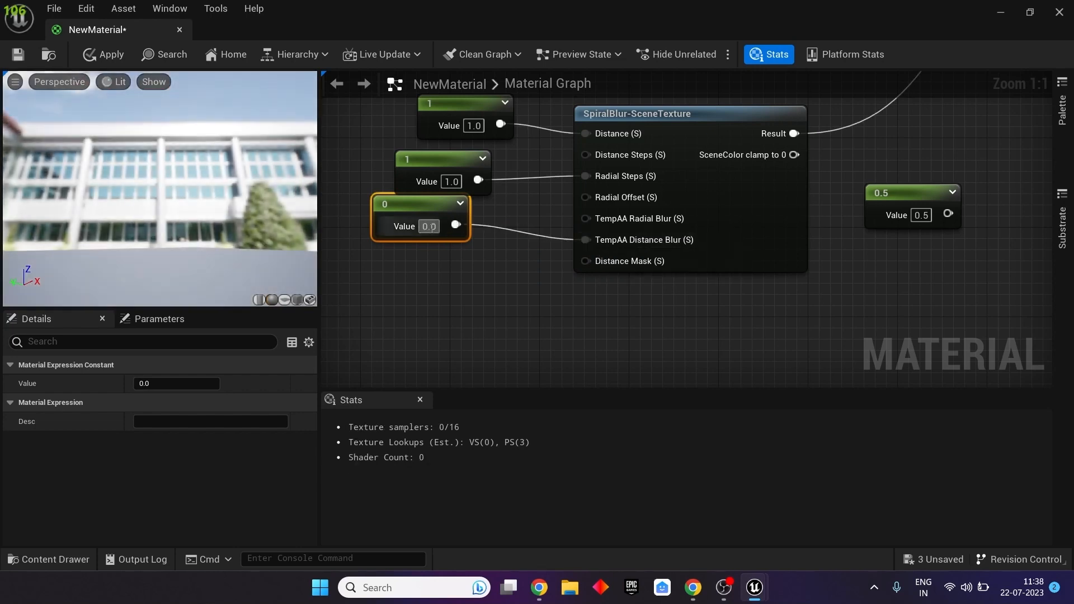
left_click(429, 226)
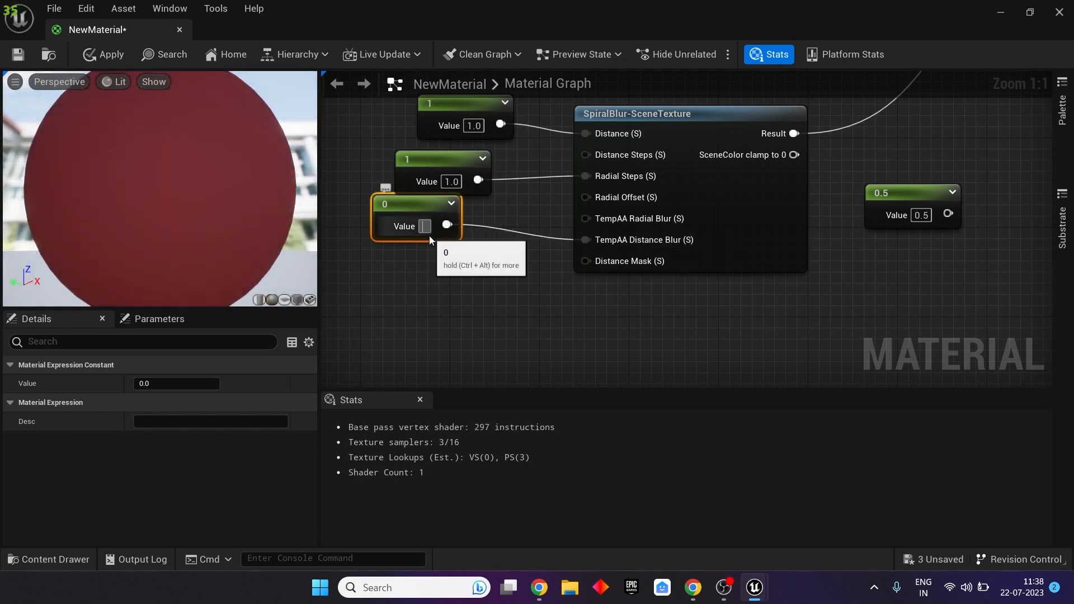
type("0.5")
key("Return")
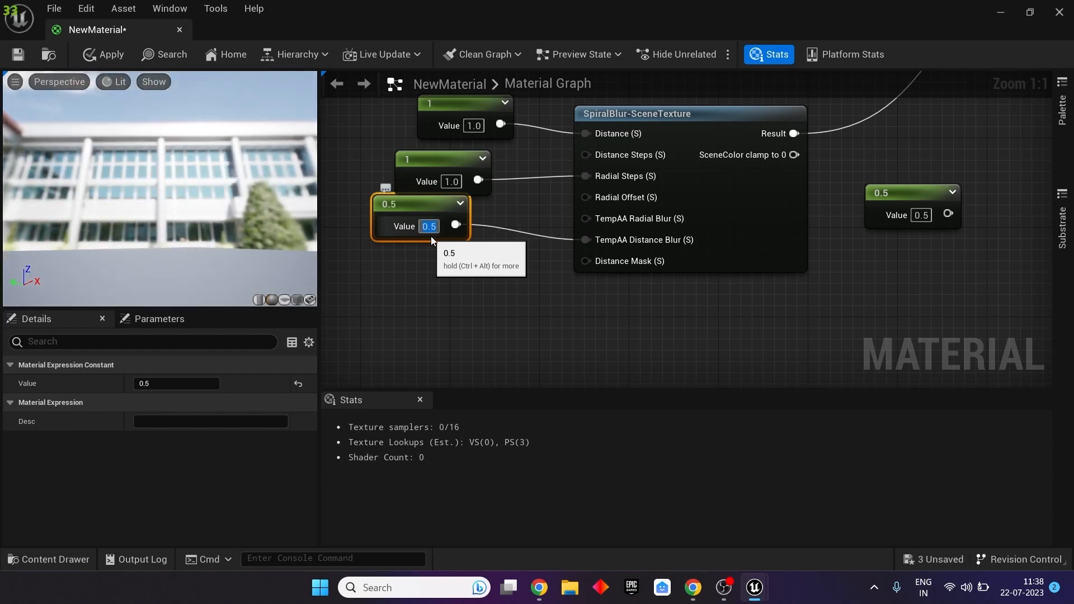
Set the constants feeding Radial Steps and Distance to 0.5 each.
left_click(450, 182)
type("0.5")
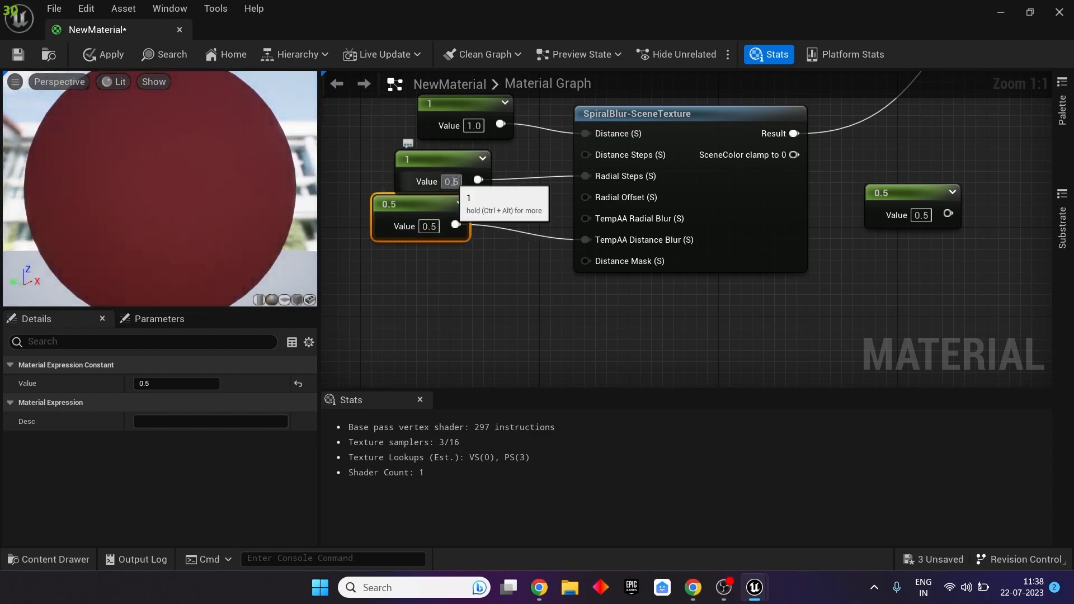
key("Return")
left_click(474, 125)
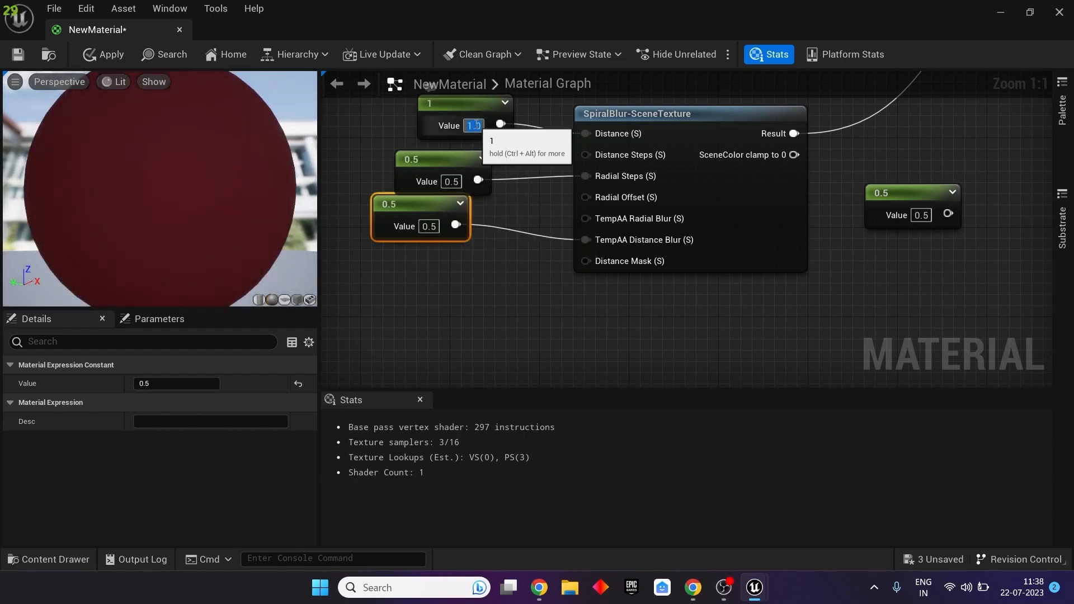
type("0.5")
key("Return")
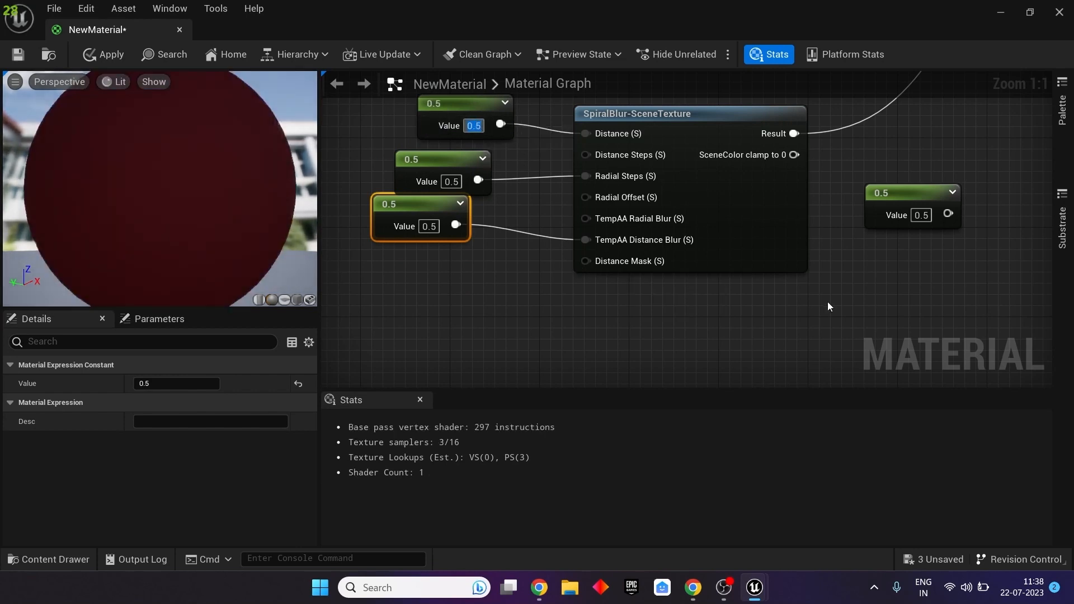
Try the loose 0.5 constant on Opacity, replace it with SceneColor clamp to 0, and apply the material changes.
right_click_drag(828, 301, 603, 366)
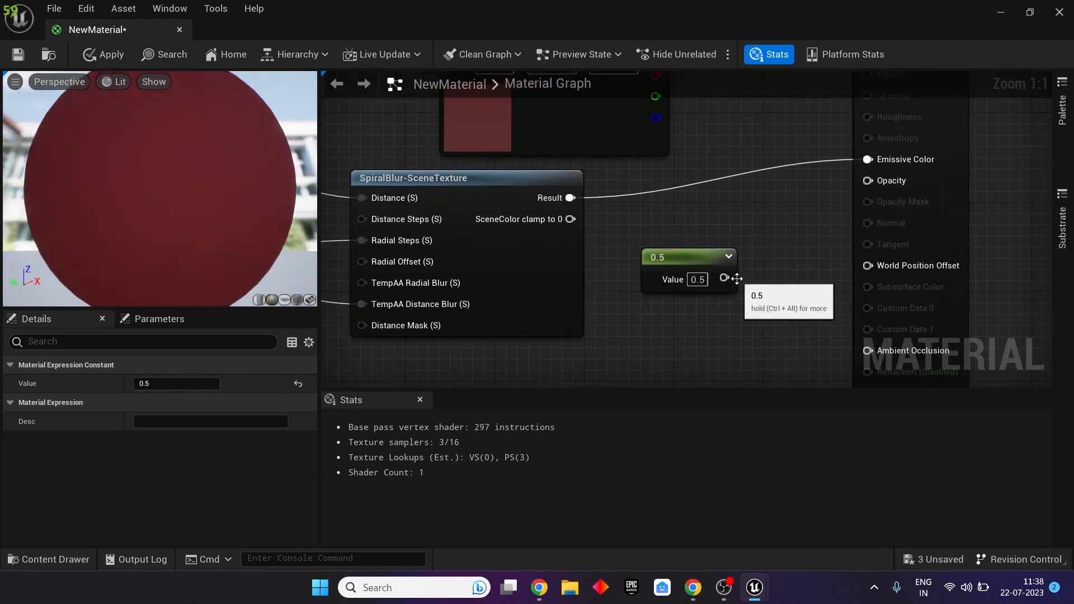
left_click_drag(733, 280, 869, 180)
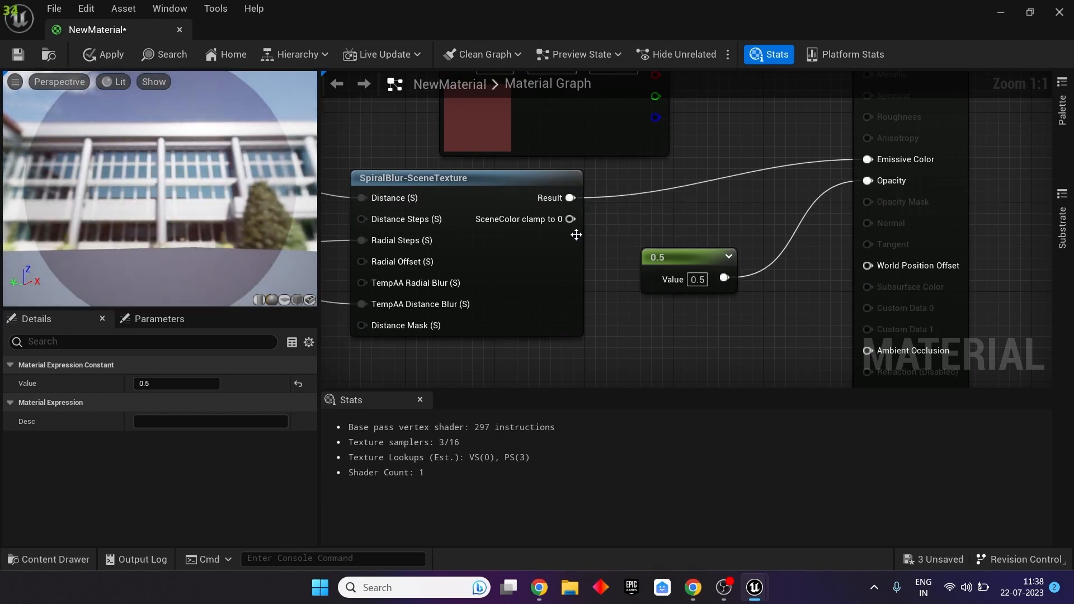
left_click_drag(570, 219, 879, 182)
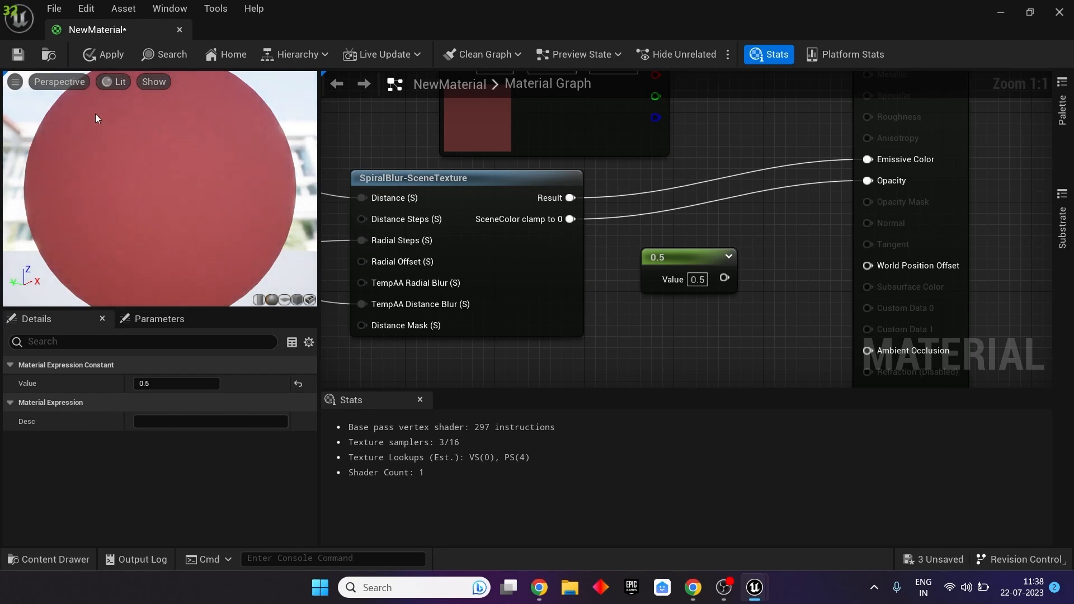
left_click(89, 55)
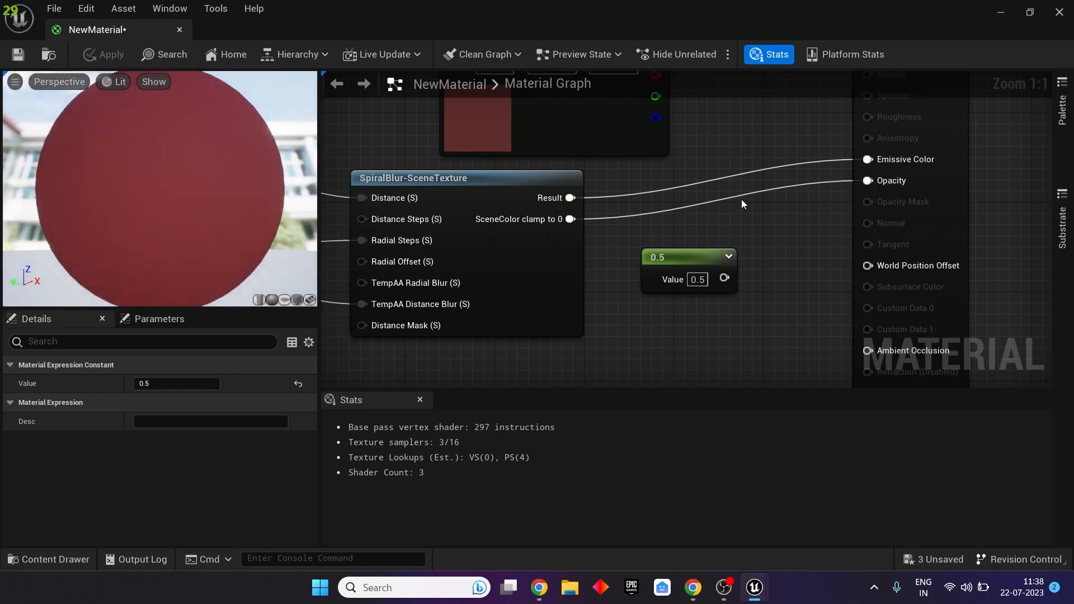
Set the constant feeding the Distance input of SpiralBlur-SceneTexture to 1.
right_click_drag(743, 200, 820, 126)
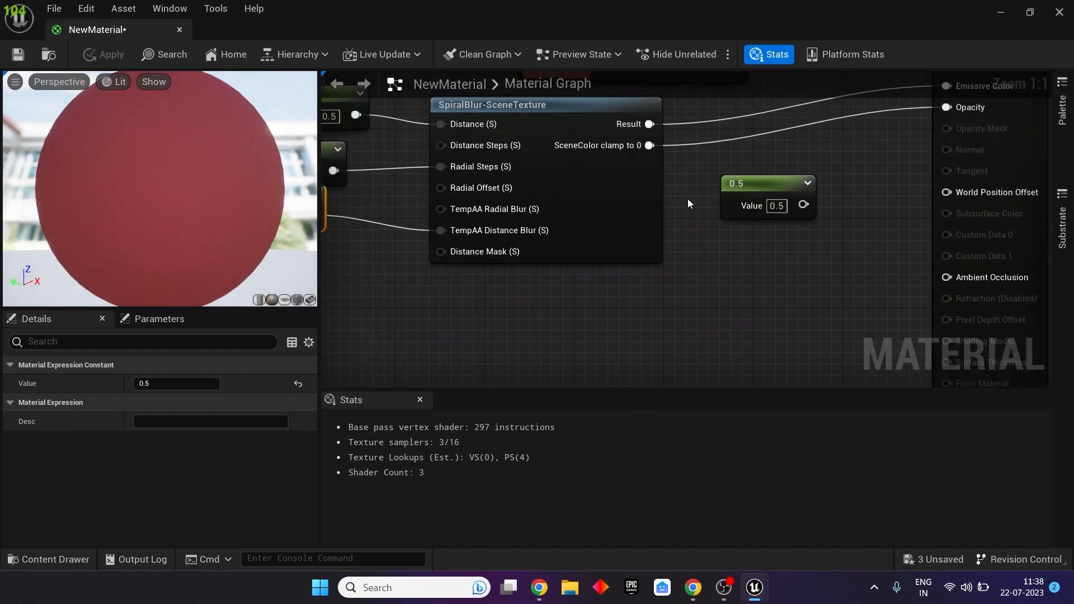
right_click_drag(689, 203, 740, 310)
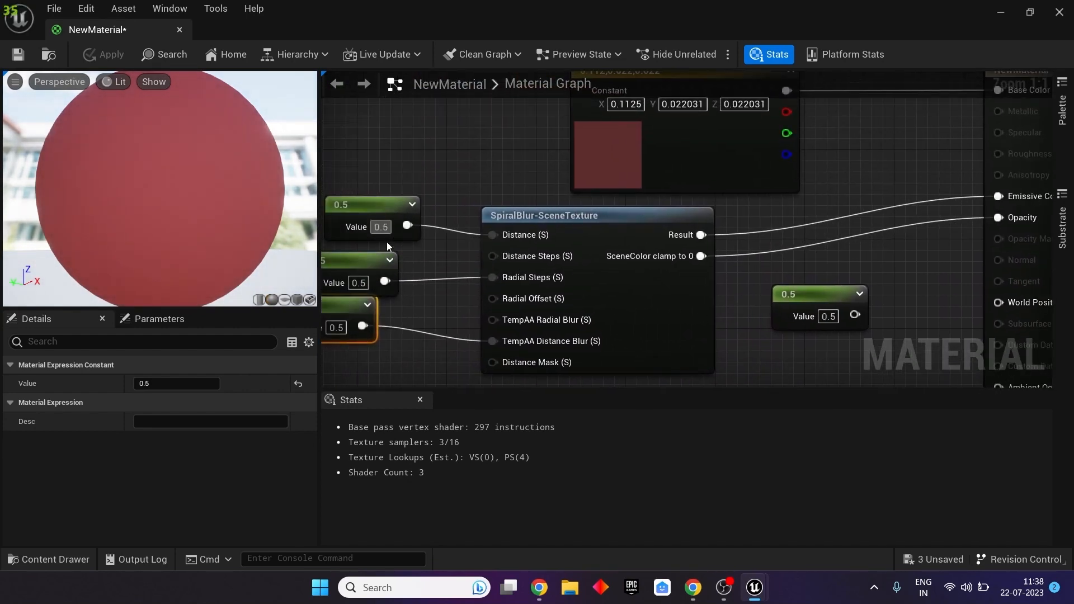
key("BackSpace")
key("BackSpace")
key("BackSpace")
type("1")
key("Return")
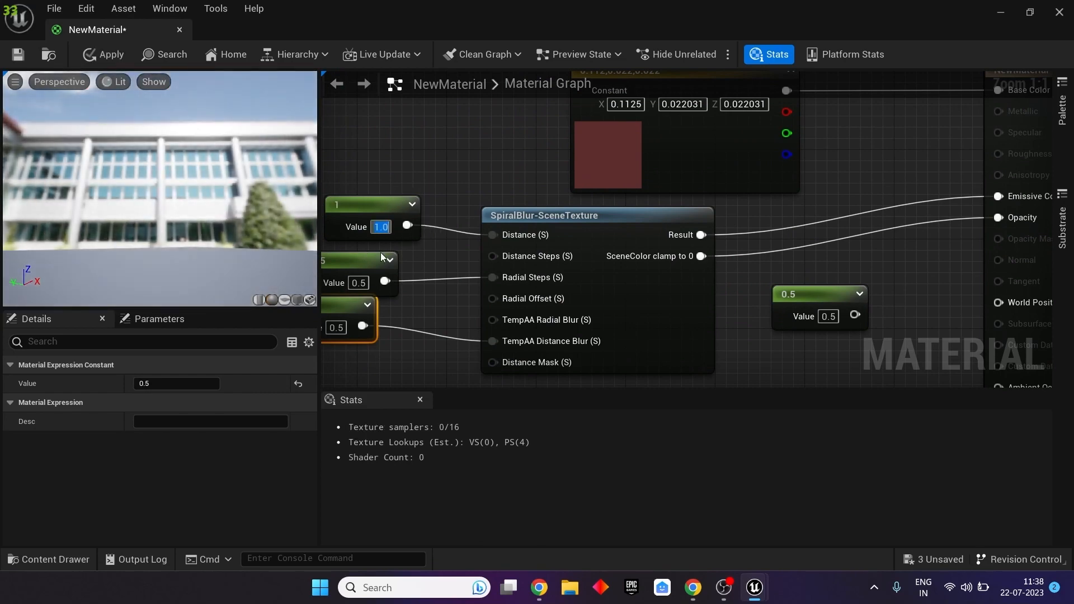
Reroute the Radial Steps constant to Distance Steps, leaving Radial Steps disconnected, and shift the TempAA Distance Blur constant slightly clear of it.
left_click_drag(385, 281, 500, 256)
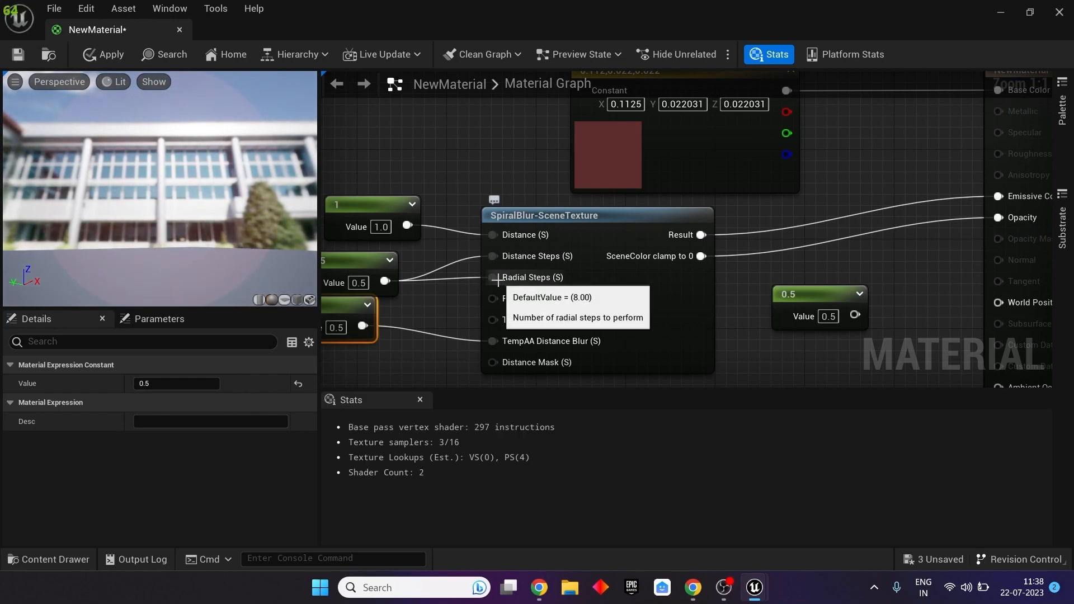
left_click(498, 279, "alt")
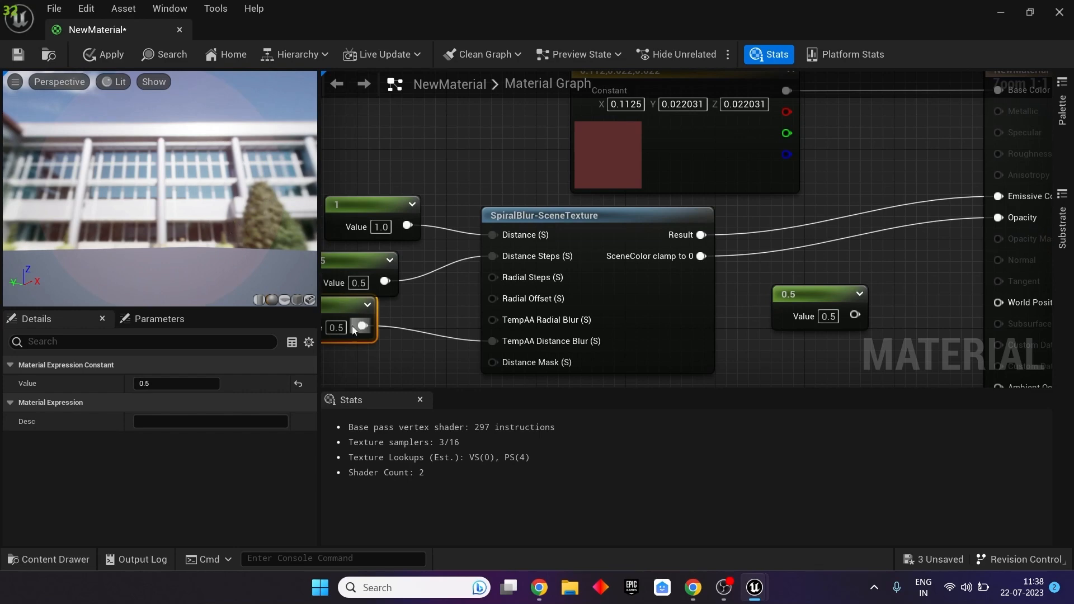
left_click_drag(353, 333, 357, 326)
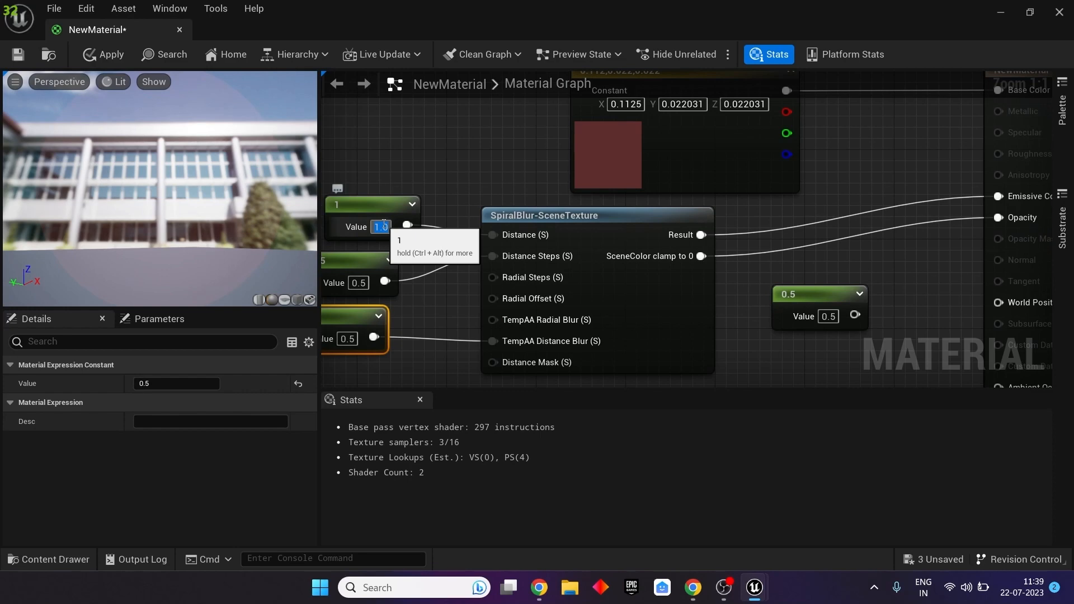
Set the Distance and Distance Steps constants to 10 each and apply the material changes.
key("Return")
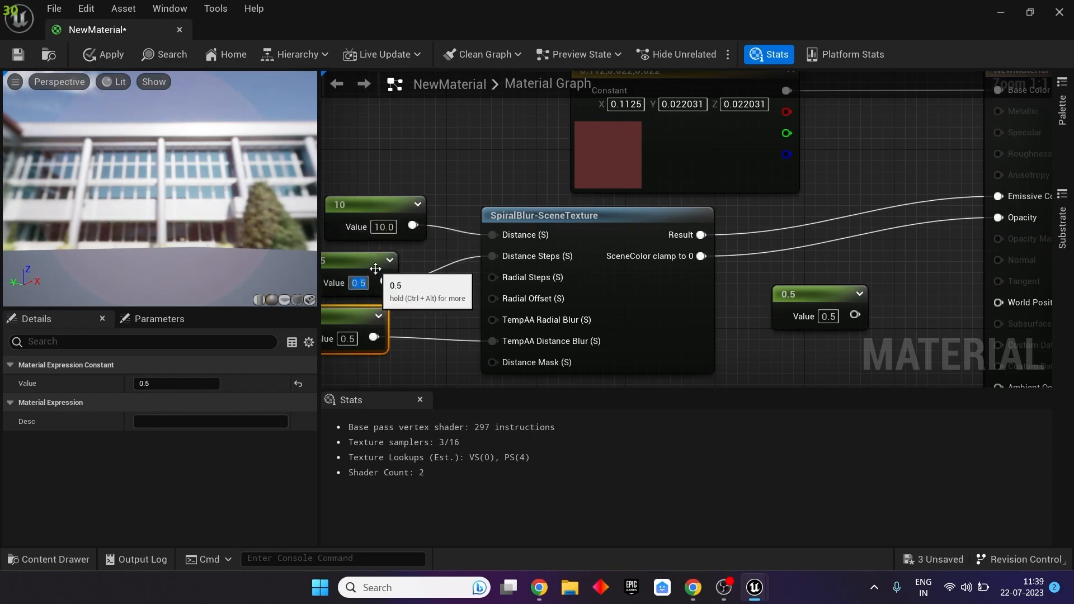
type("10")
key("Return")
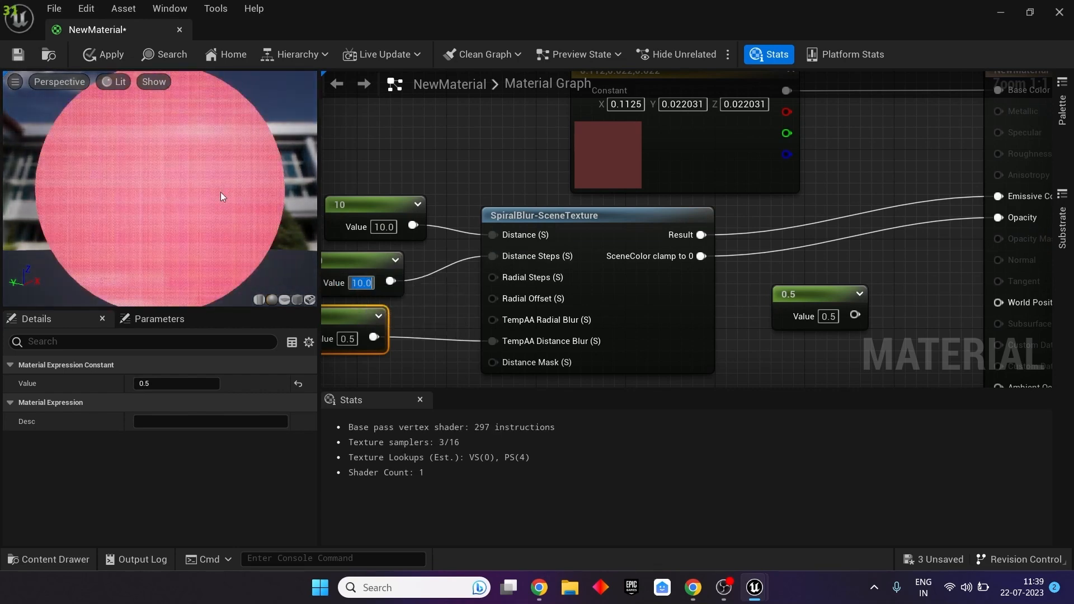
left_click(109, 55)
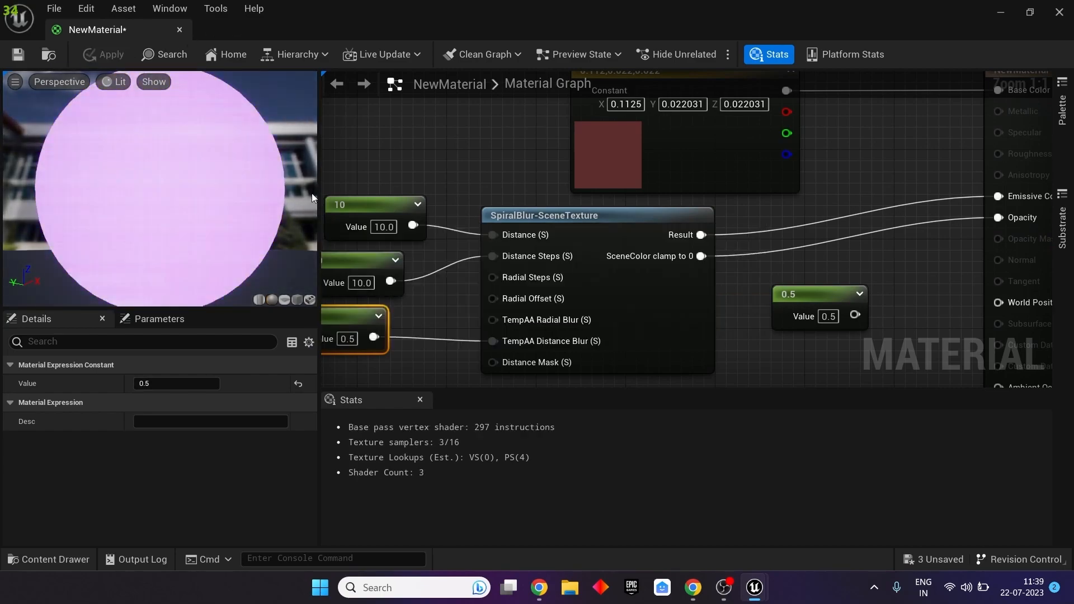
Set the TempAA Distance Blur constant to 10 and apply the material changes.
left_click(346, 339)
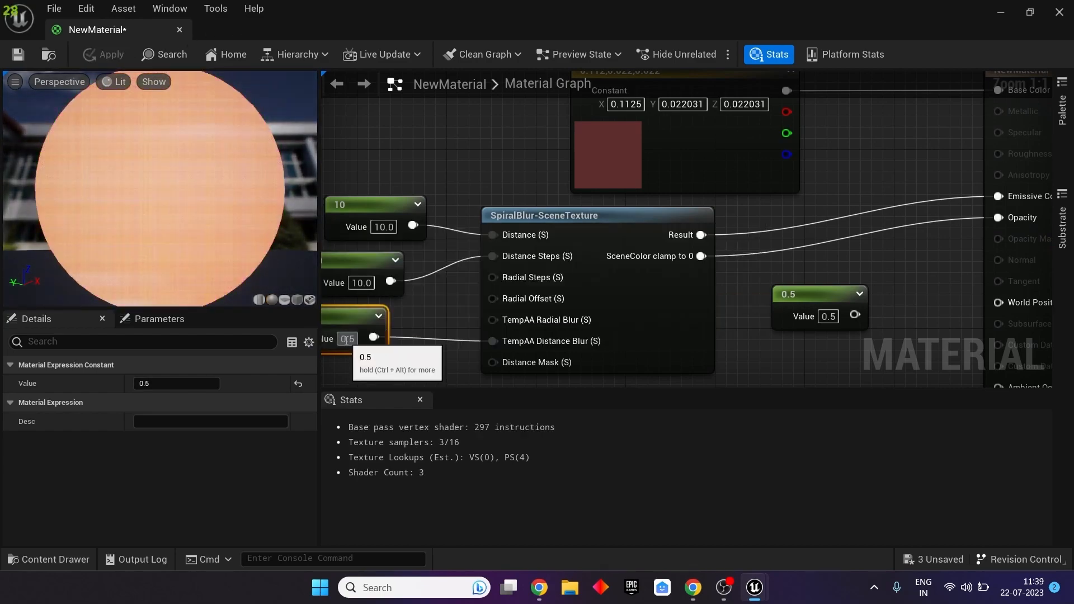
type("10")
key("Return")
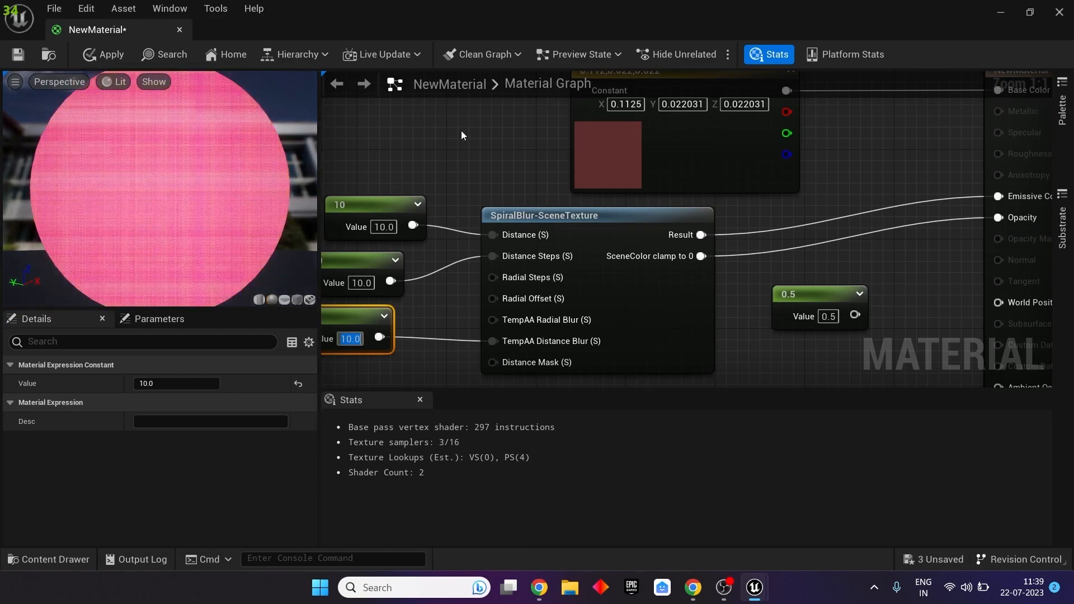
right_click_drag(461, 130, 348, 104)
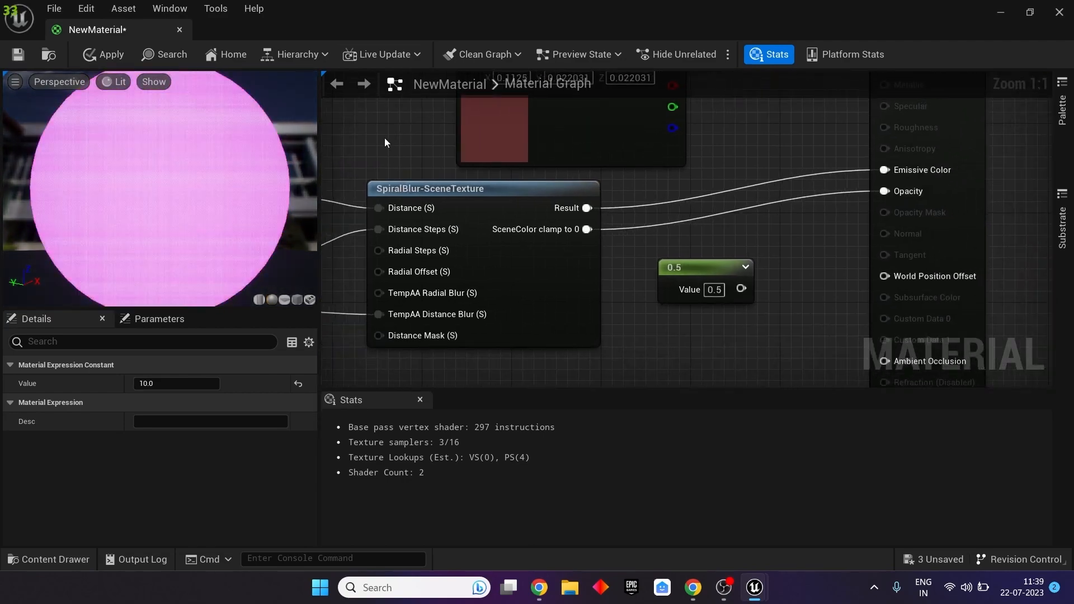
scroll(384, 138, "down", 3)
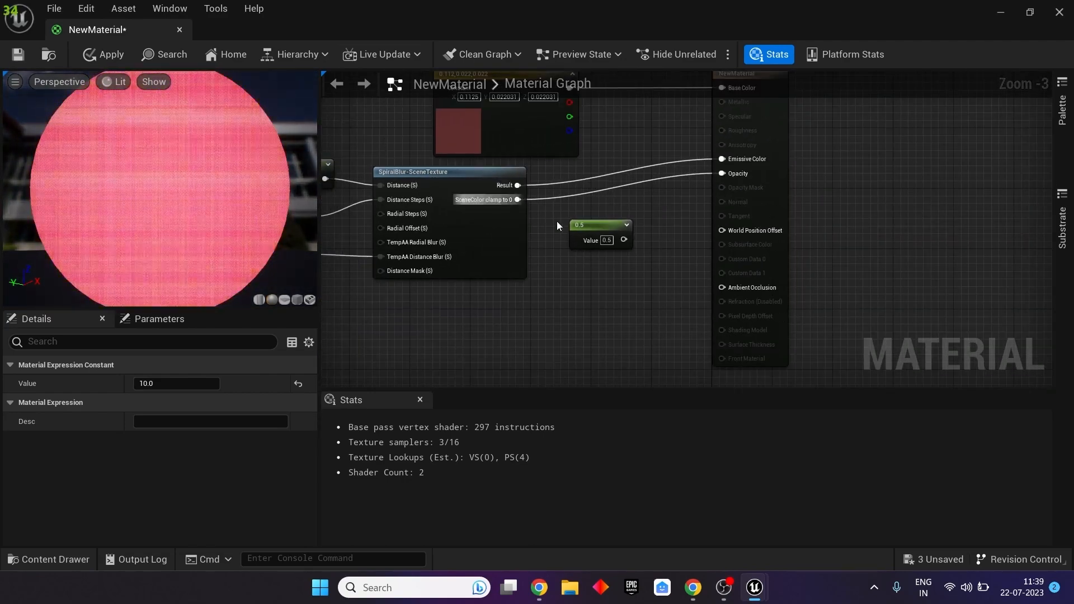
right_click_drag(557, 226, 545, 187)
right_click_drag(697, 159, 658, 248)
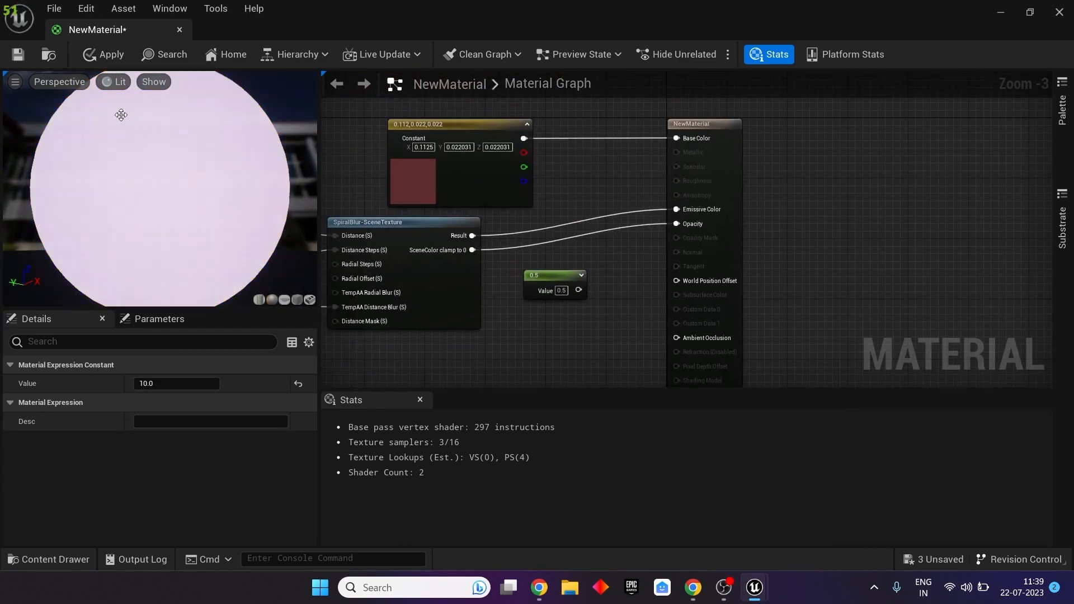
left_click(99, 51)
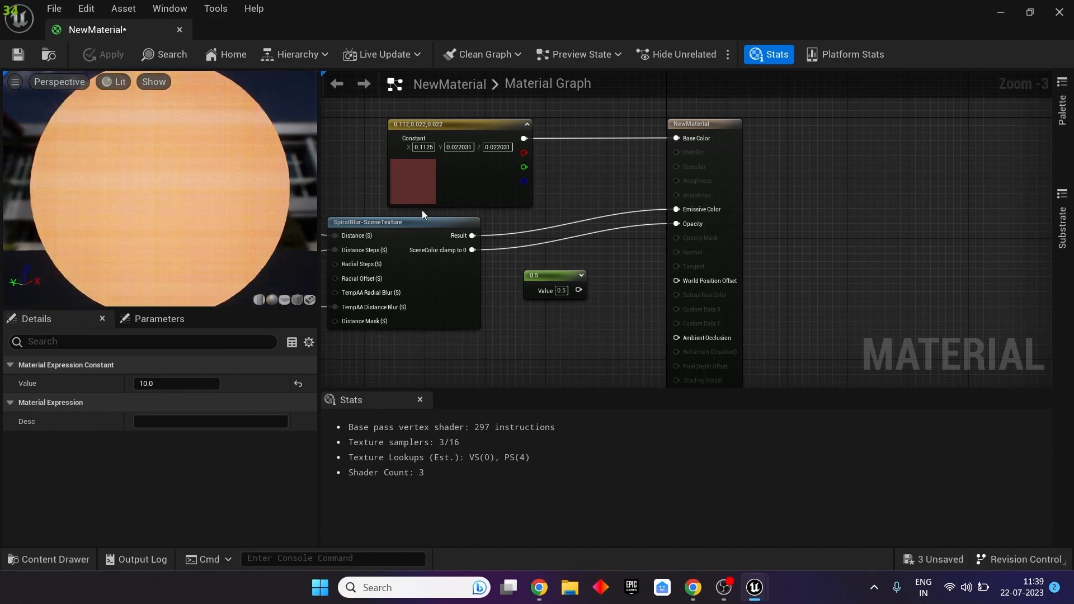
Review the finished node graph, close the NewMaterial editor, and switch to the Q&A PDF in Chrome.
right_click_drag(422, 210, 542, 186)
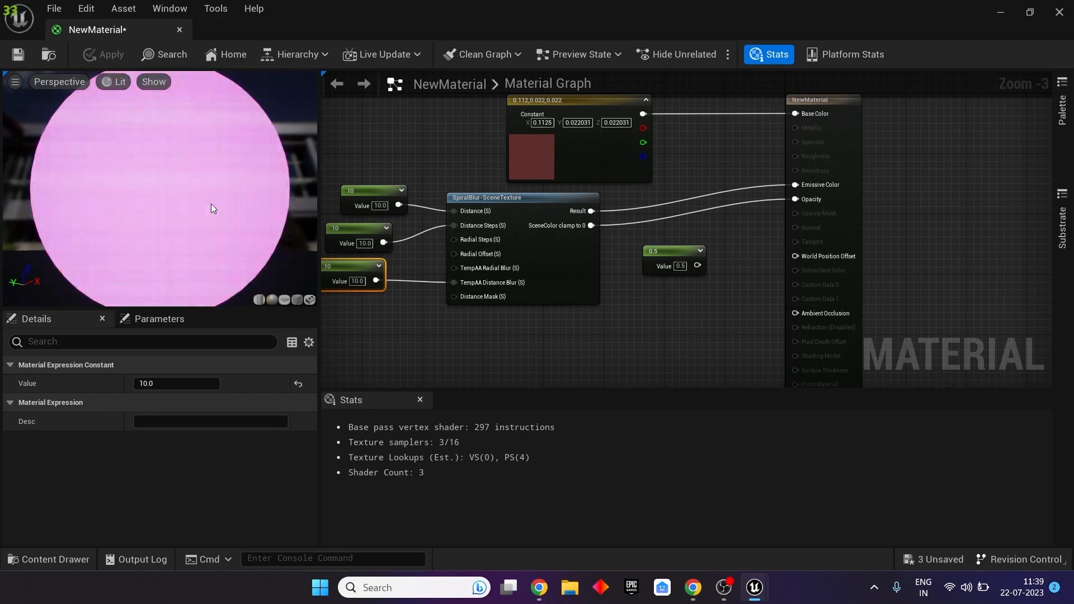
left_click(505, 204)
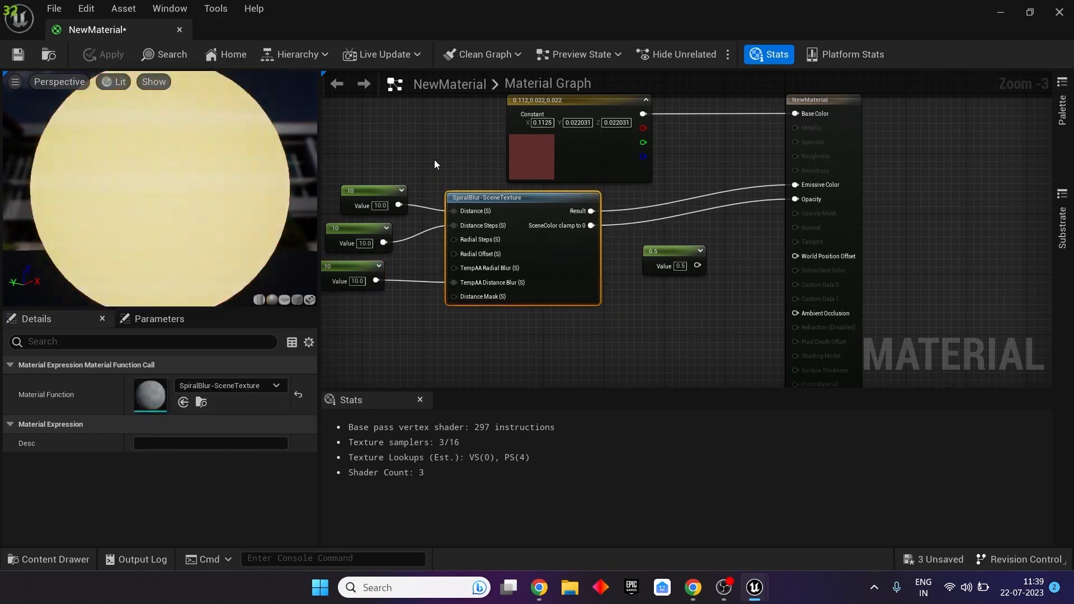
left_click(435, 160)
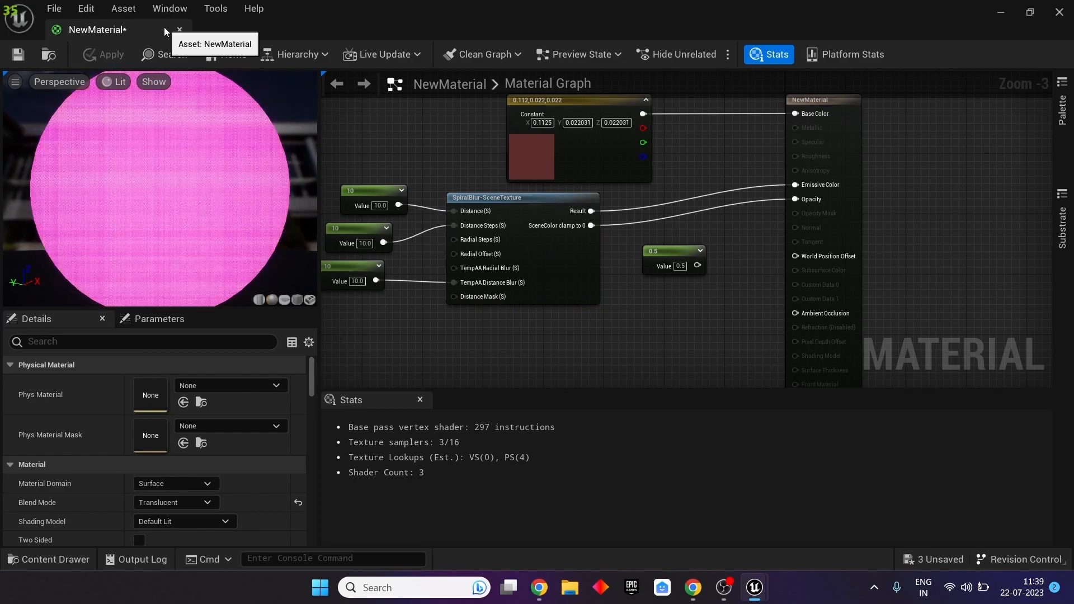
left_click(180, 30)
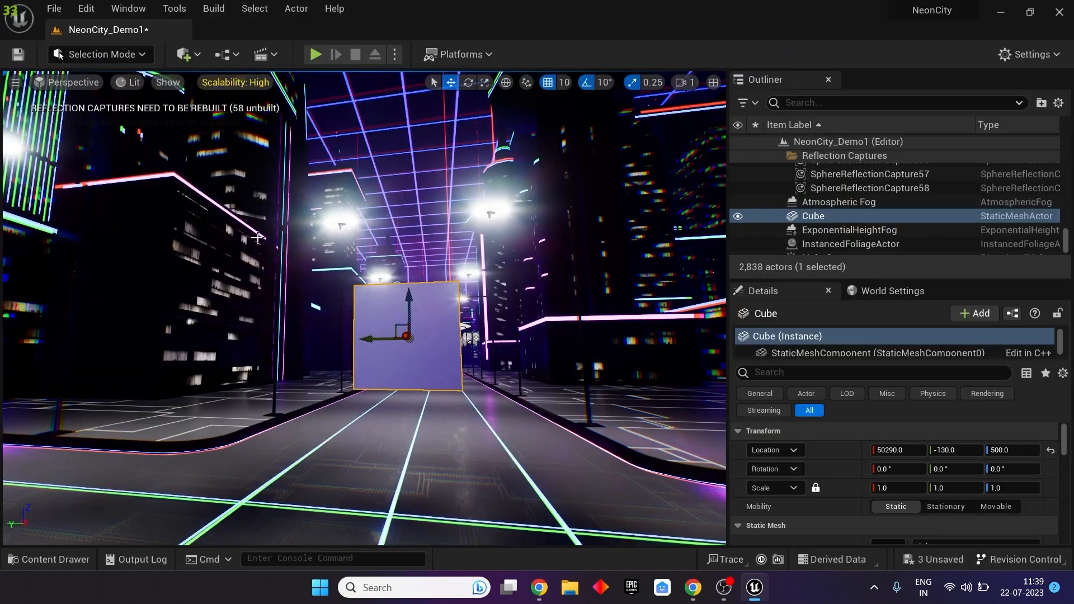
key("alt+Tab")
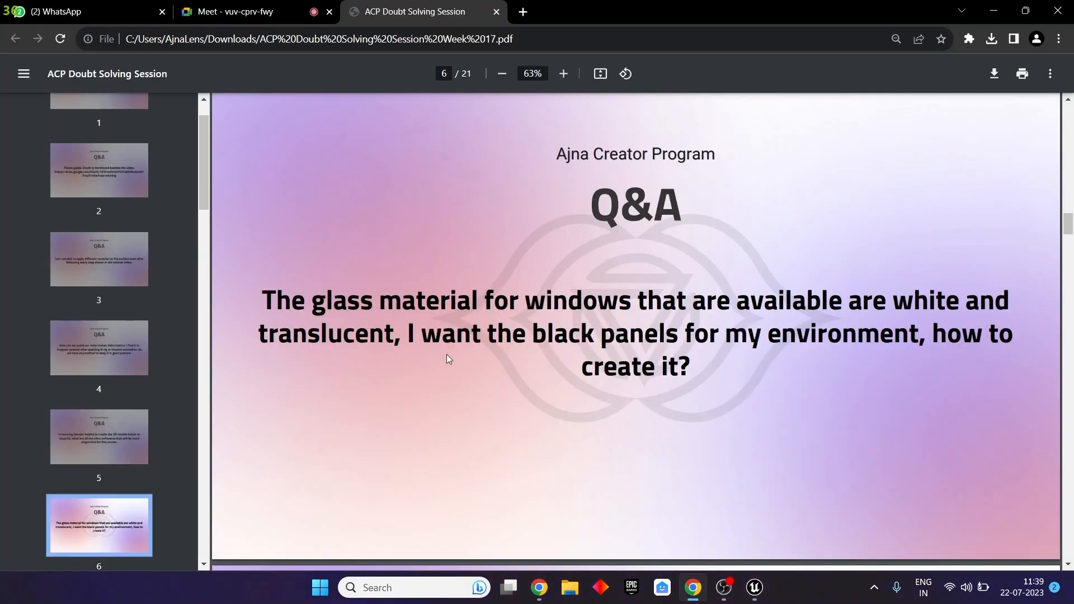